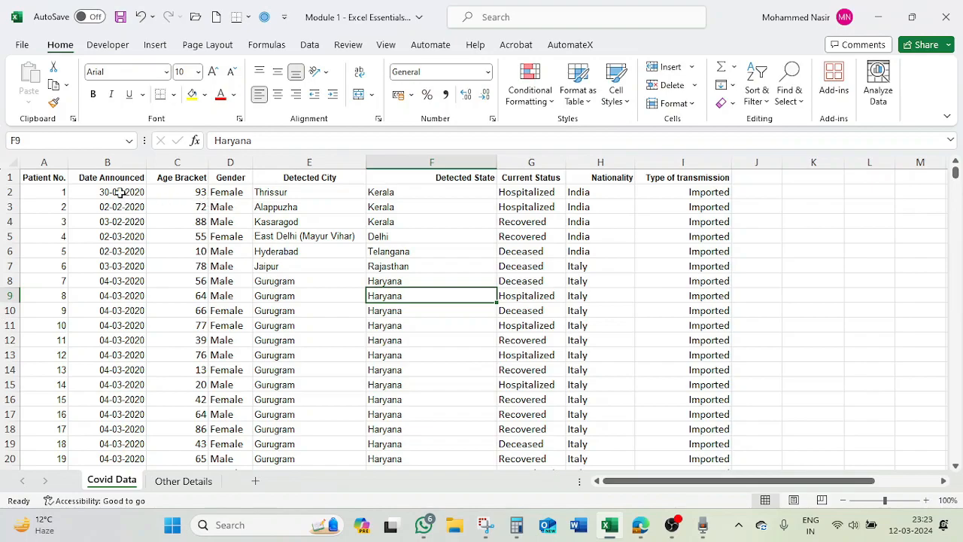
Examine the headers and first records of the Covid Data sheet, including the date, age bracket and detected state columns.
left_click(411, 191)
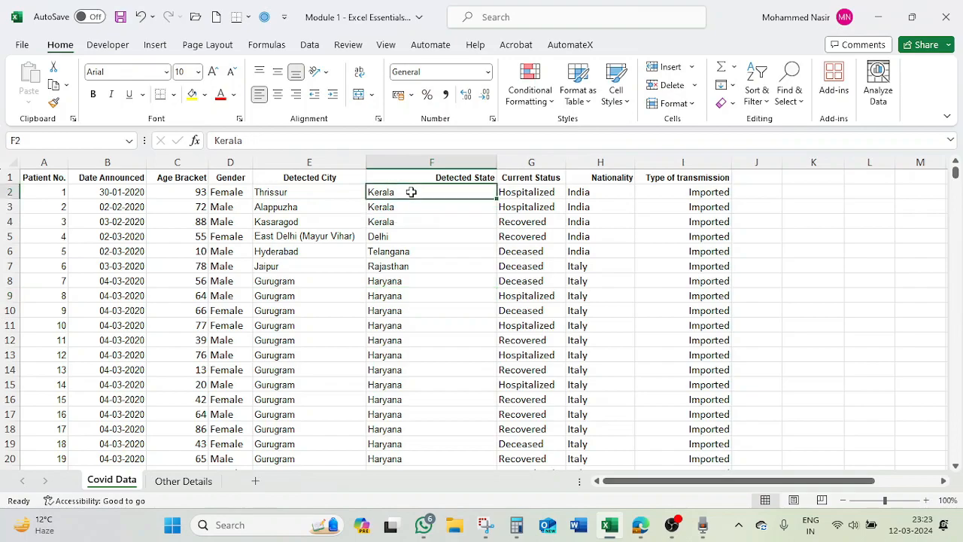
left_click(189, 191)
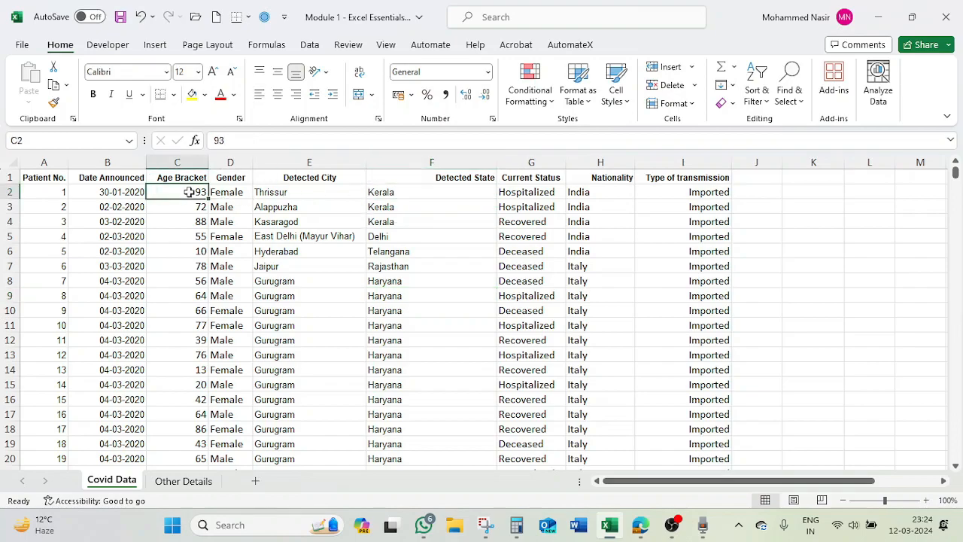
left_click(131, 192)
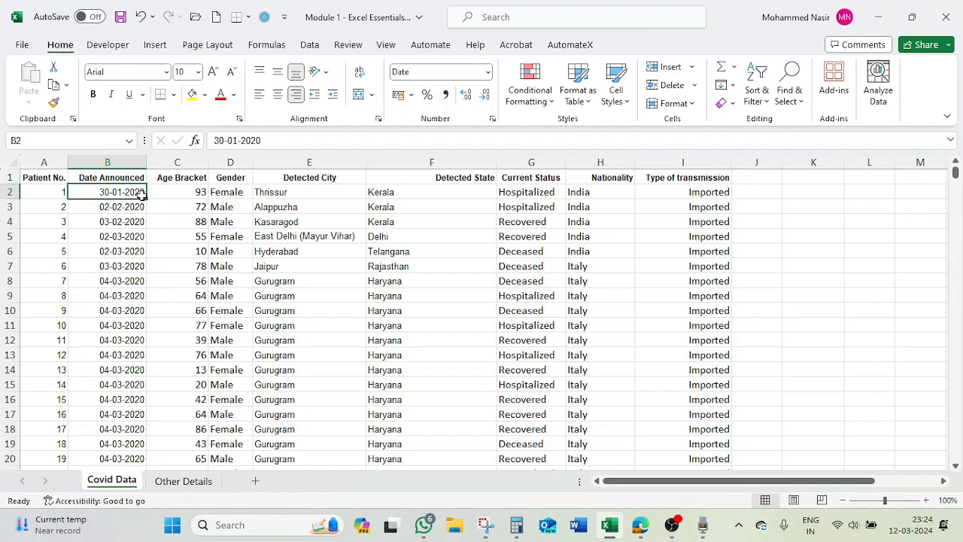
left_click(192, 191)
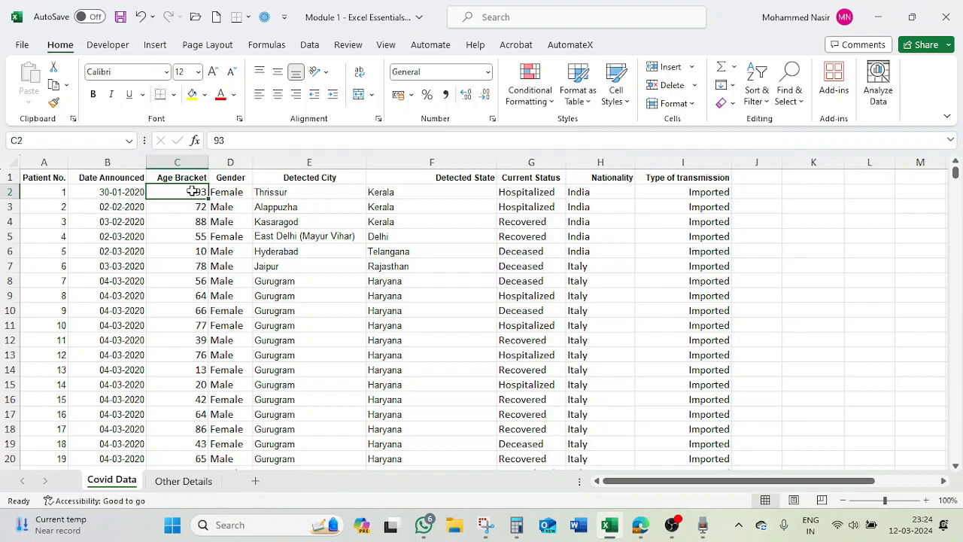
left_click(395, 190)
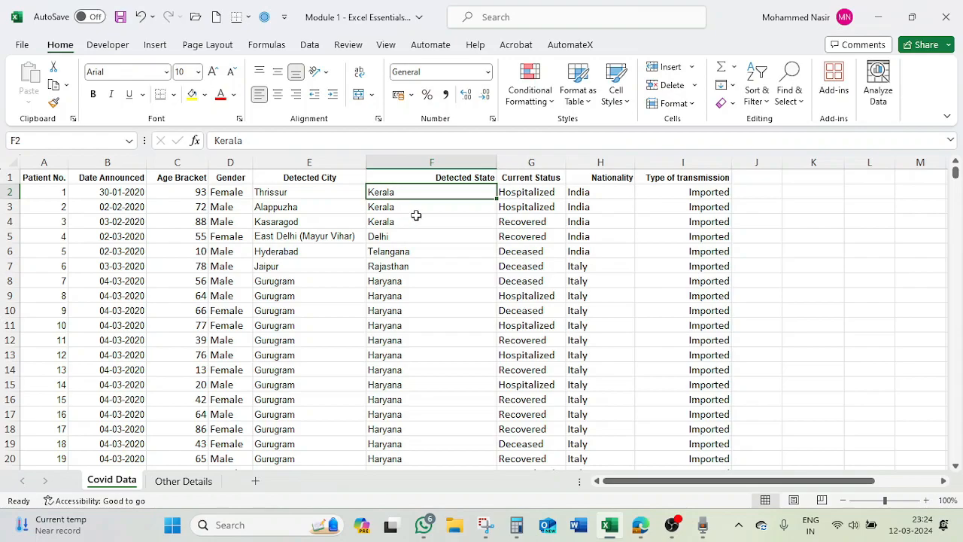
left_click(417, 208)
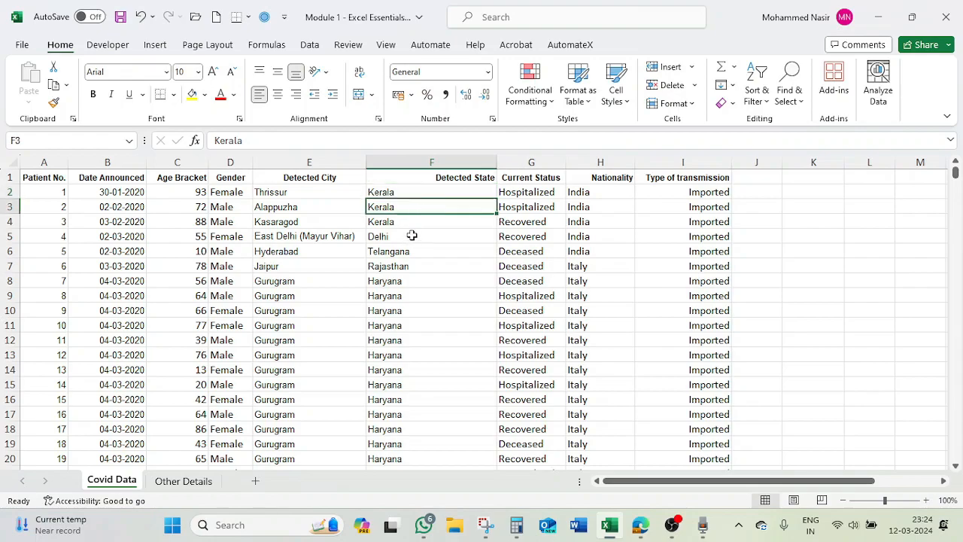
left_click(836, 266)
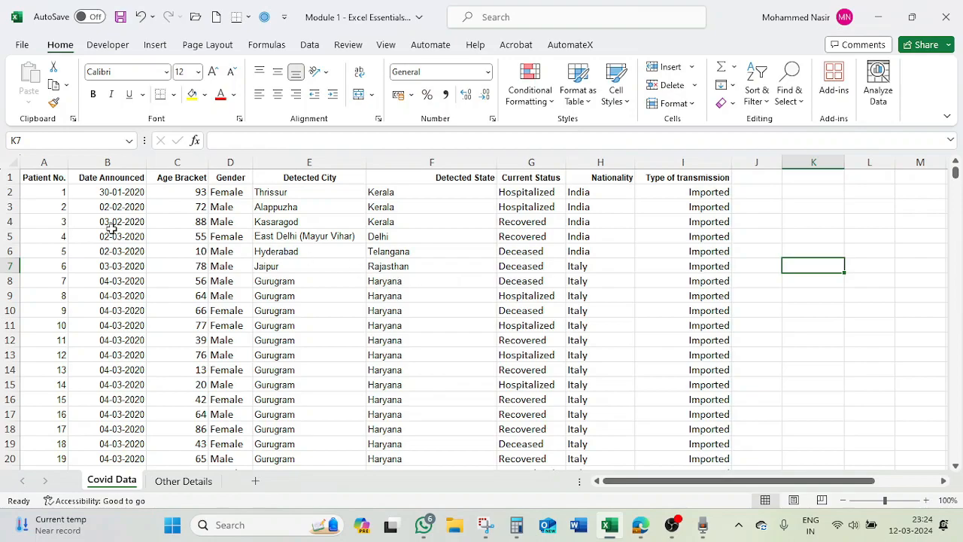
left_click_drag(49, 179, 727, 191)
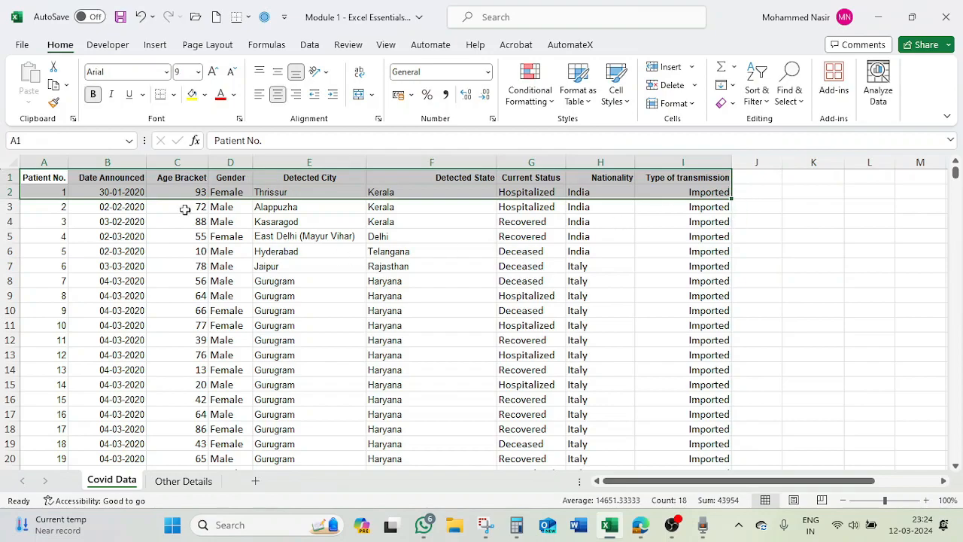
left_click(325, 329)
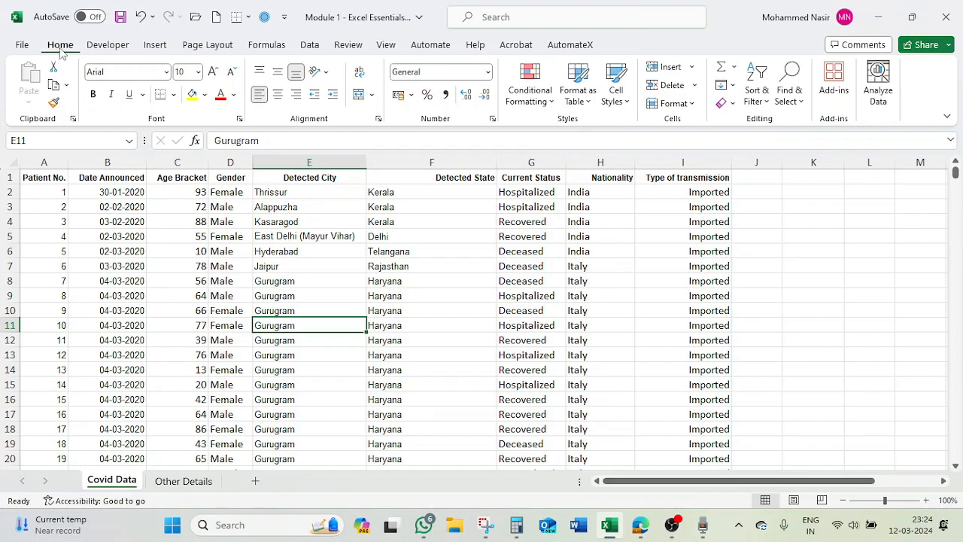
Turn on filtering for the Covid Data table's header row.
left_click(765, 104)
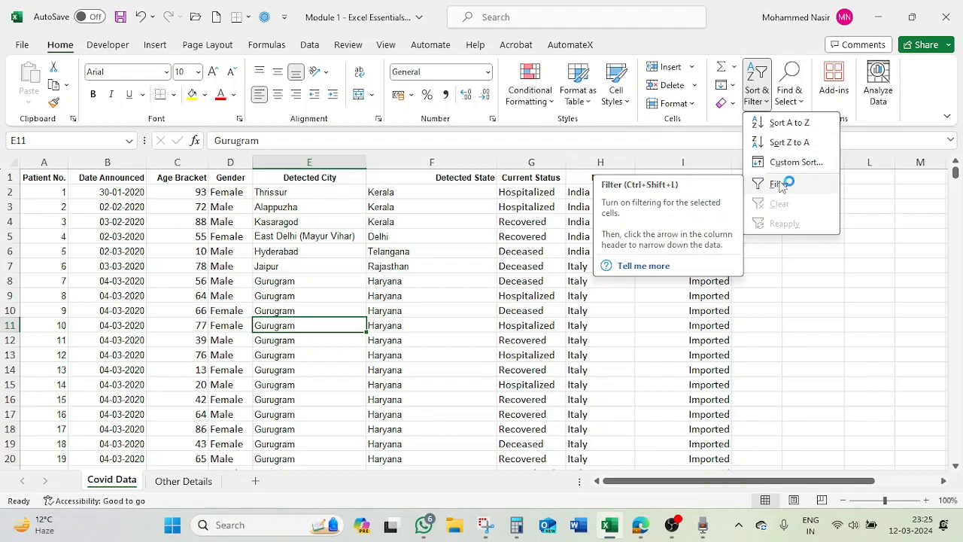
left_click(305, 192)
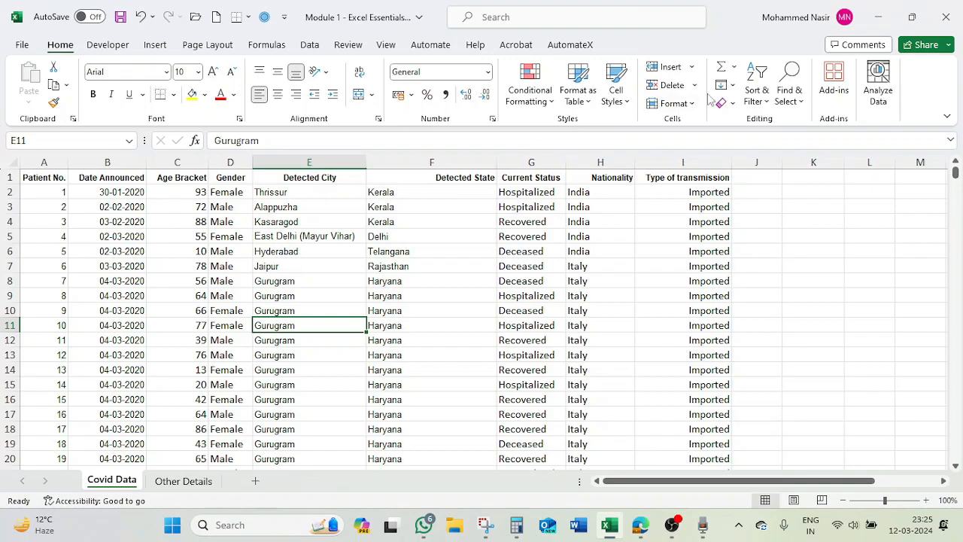
left_click(320, 296)
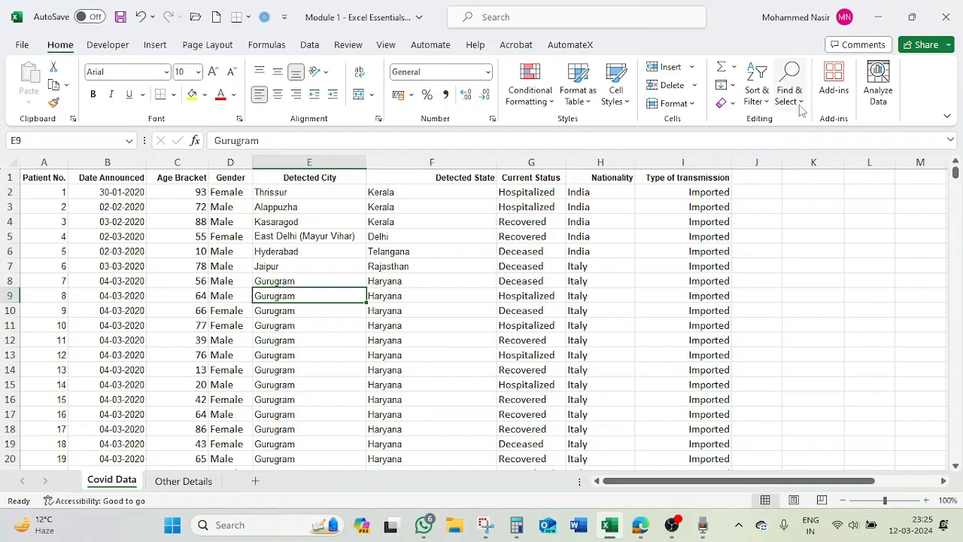
left_click(767, 102)
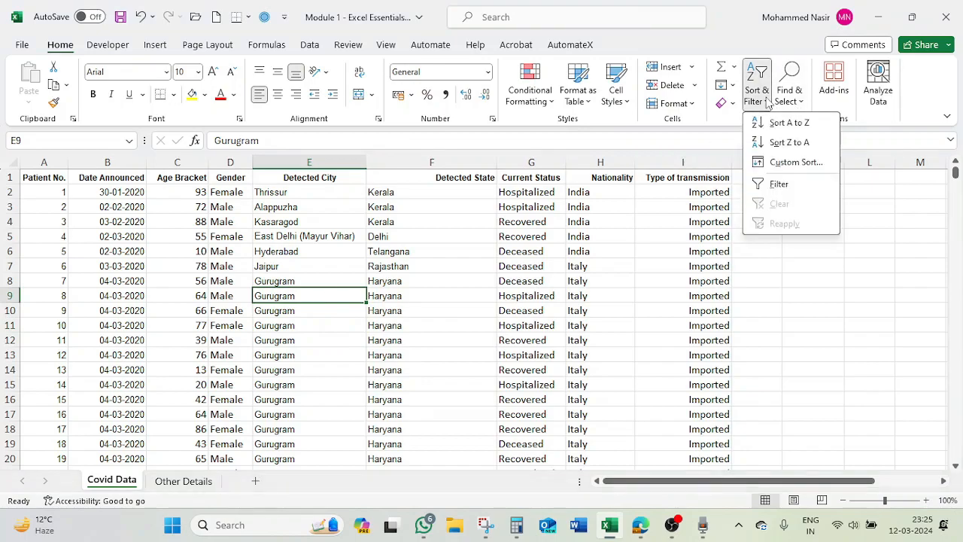
left_click(778, 187)
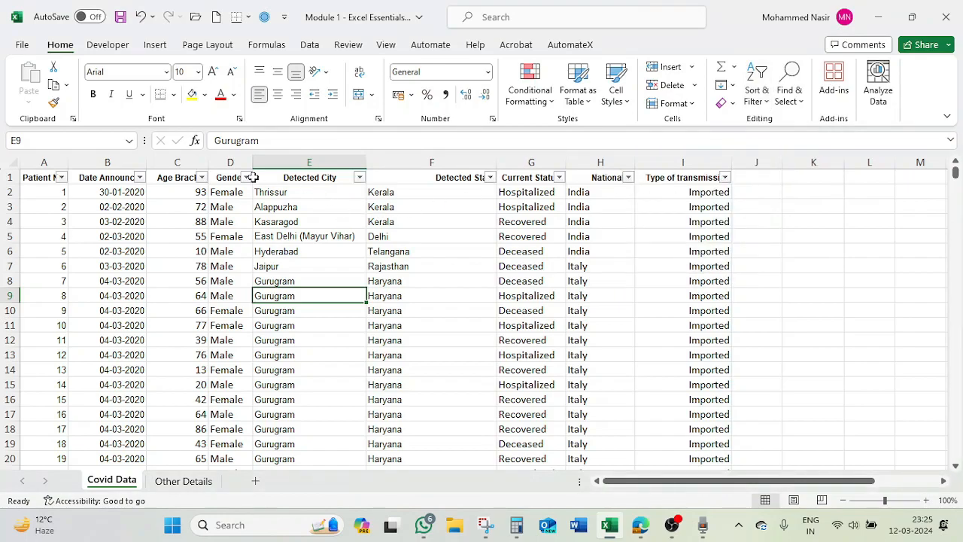
Narrow the Detected City column slightly, to about the width of its longest visible entry.
scroll(346, 181, "up", 5, "ctrl")
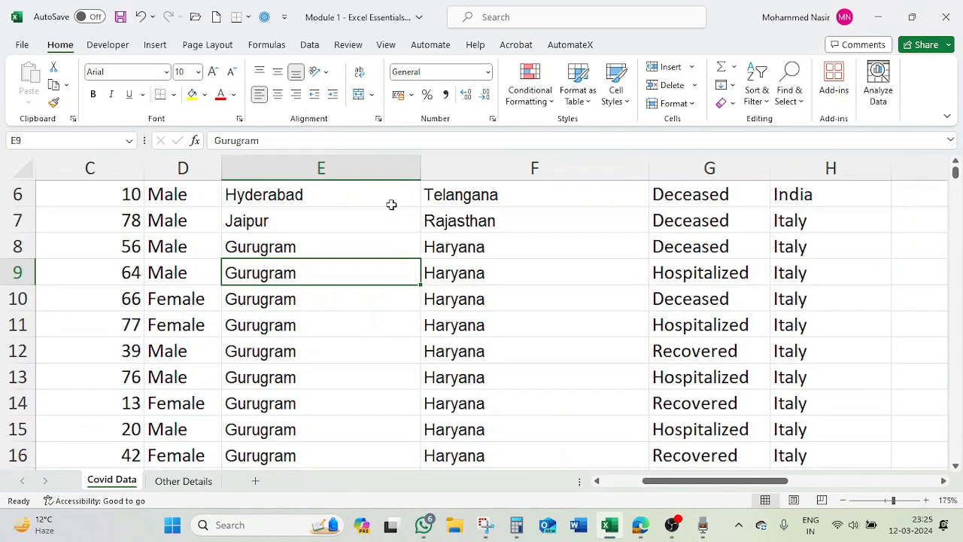
scroll(391, 204, "up", 2)
left_click_drag(423, 166, 400, 166)
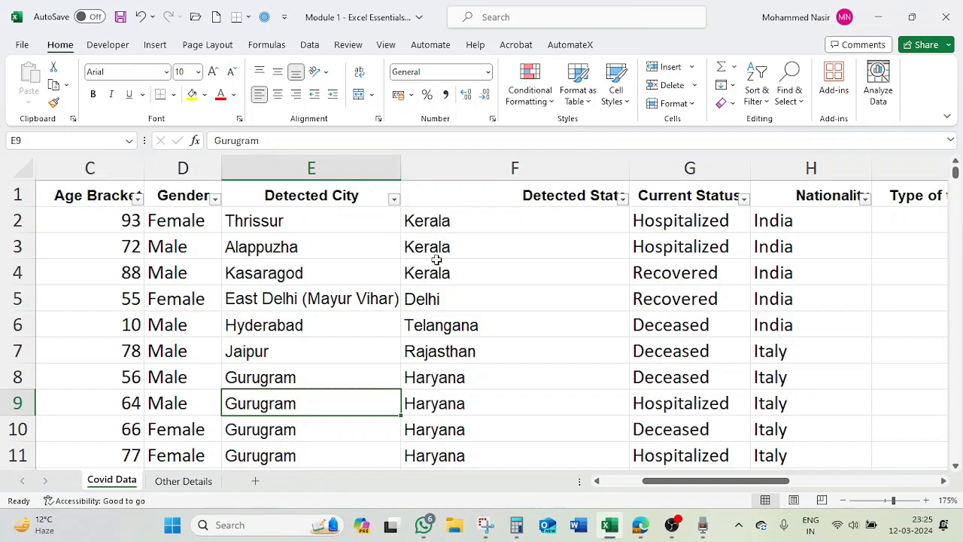
scroll(436, 259, "down", 4, "ctrl")
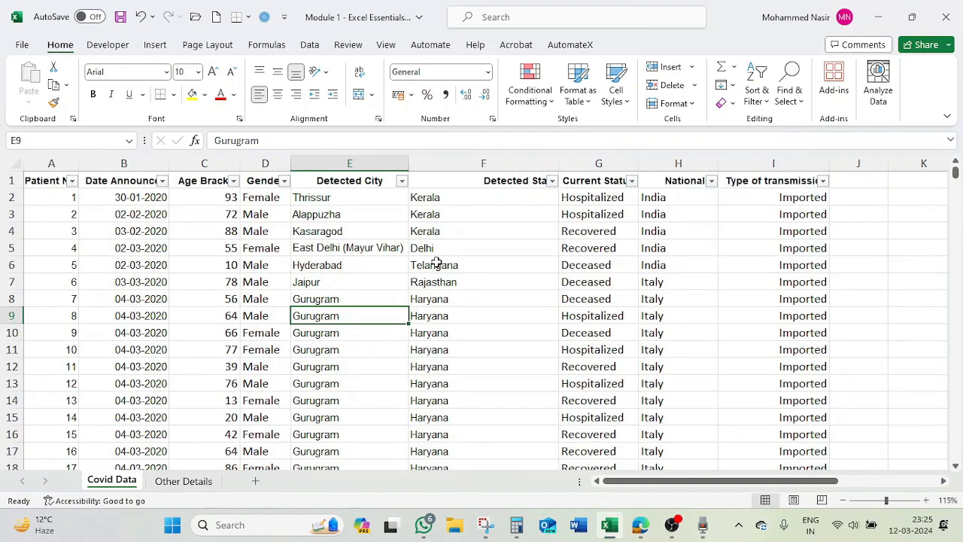
Centre the Detected State header text horizontally in its cell.
left_click(449, 197)
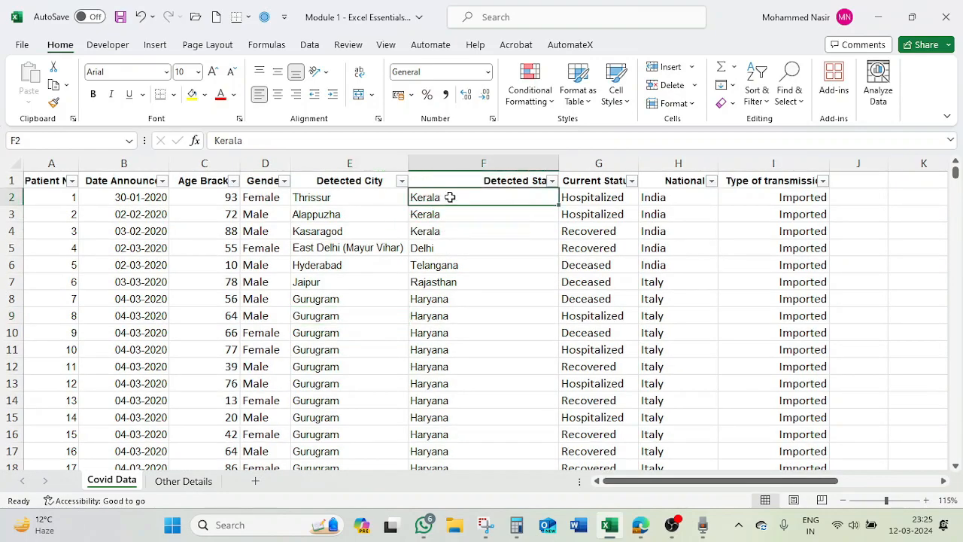
left_click(516, 184)
left_click(277, 94)
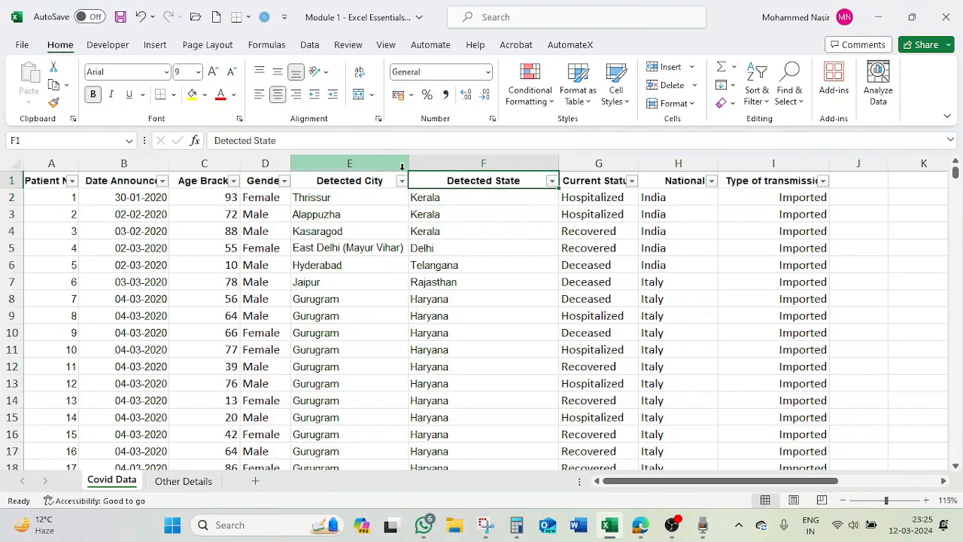
Try sorting the table by Detected State from A to Z and undo the sort.
left_click(465, 197)
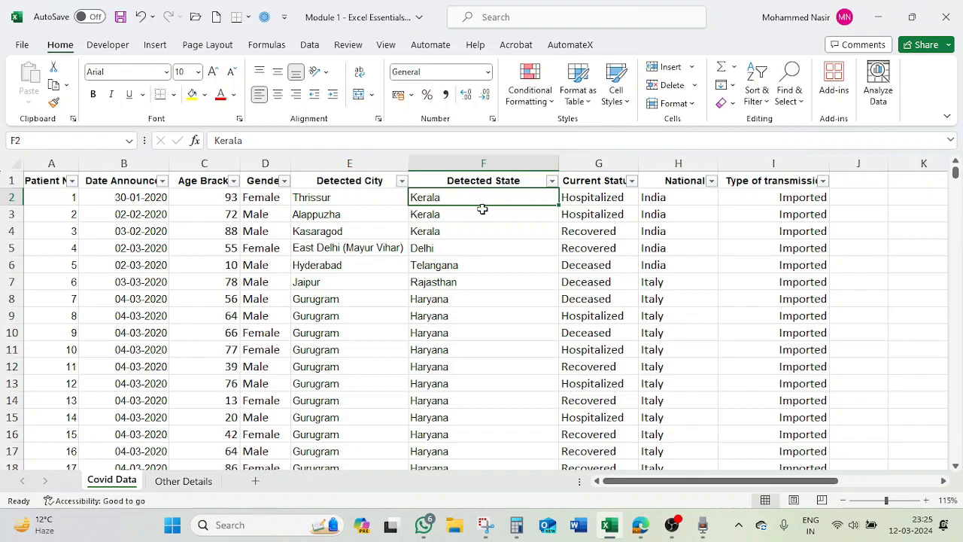
left_click(552, 181)
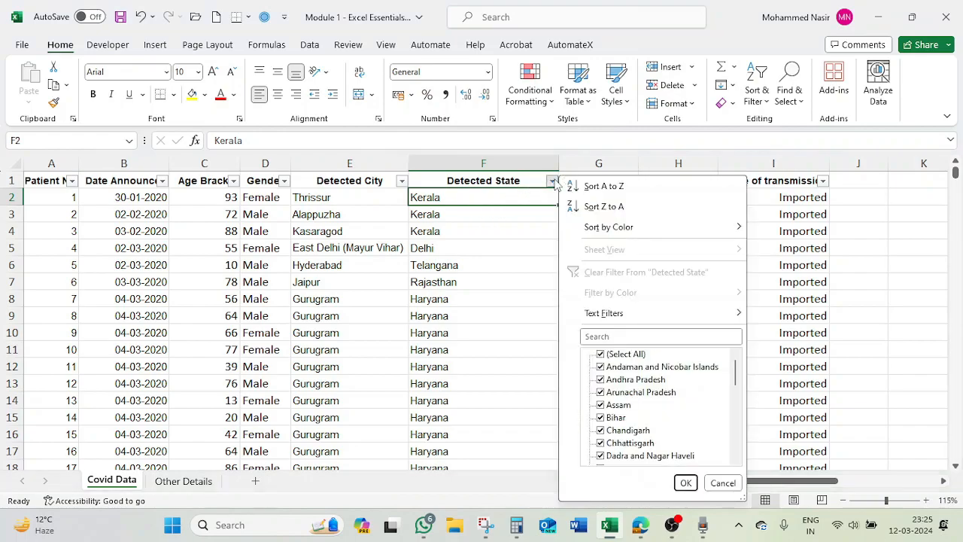
left_click(623, 188)
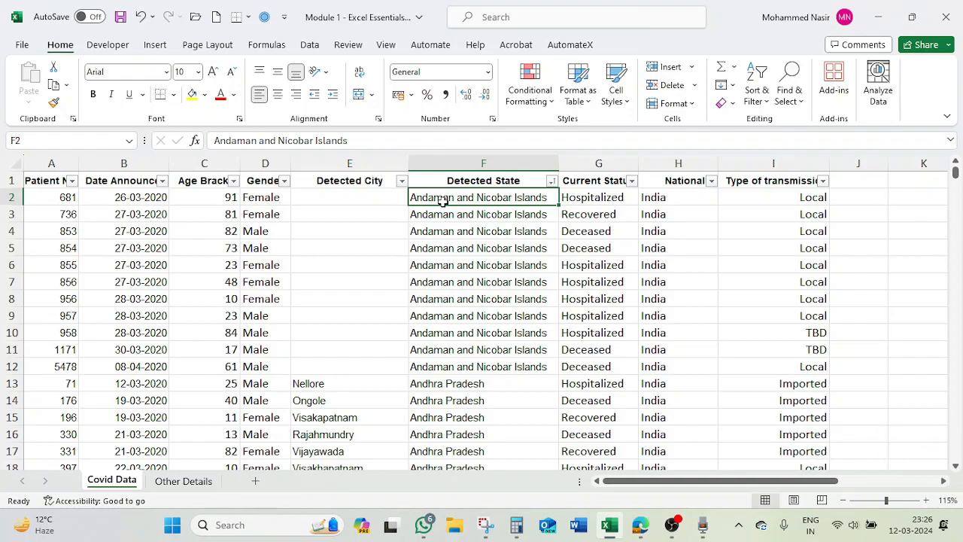
key("ctrl+z")
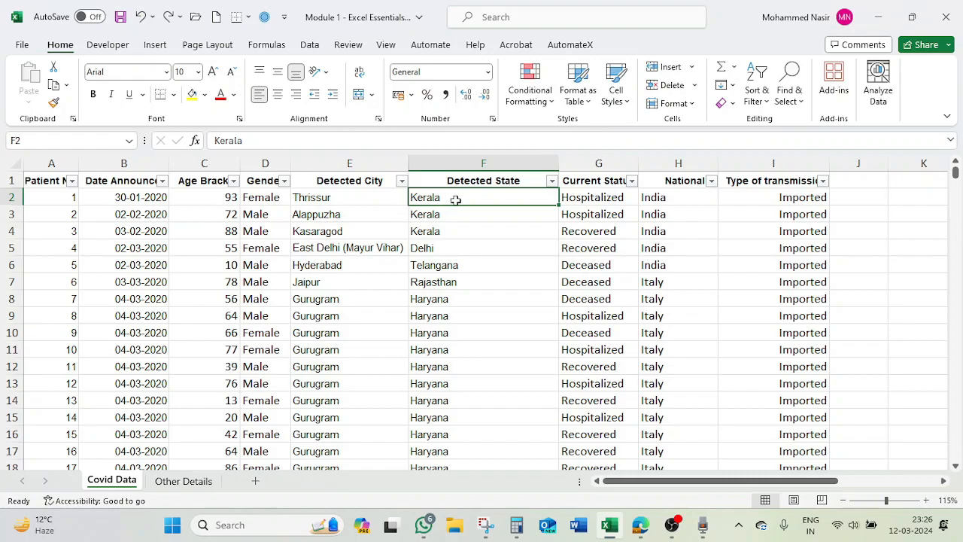
Sort the table by Detected State from A to Z and look through the first sorted records.
left_click(55, 197)
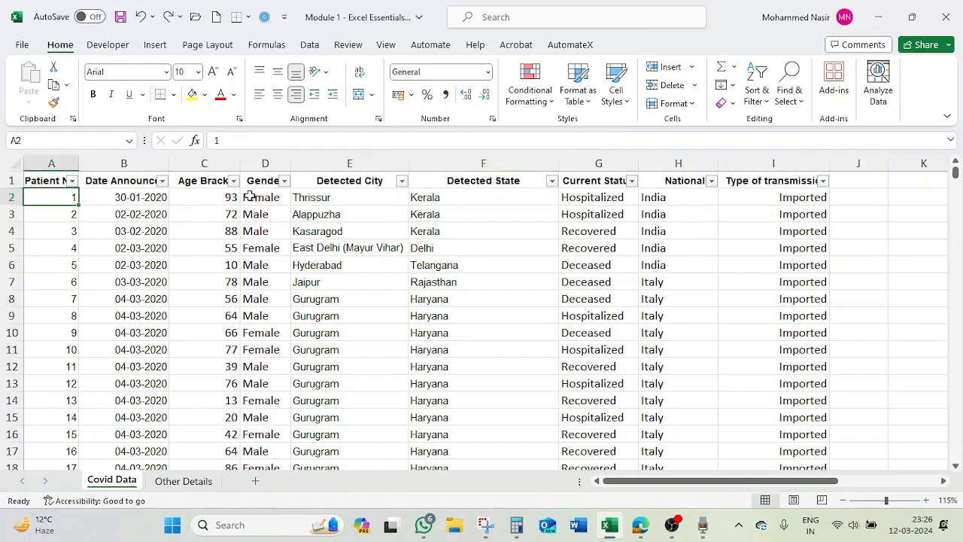
left_click(455, 199)
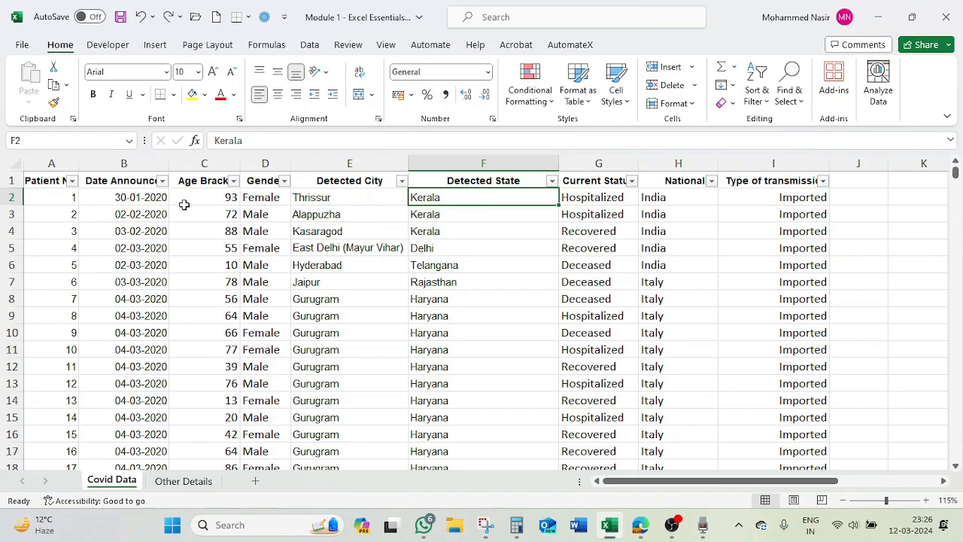
left_click(54, 197)
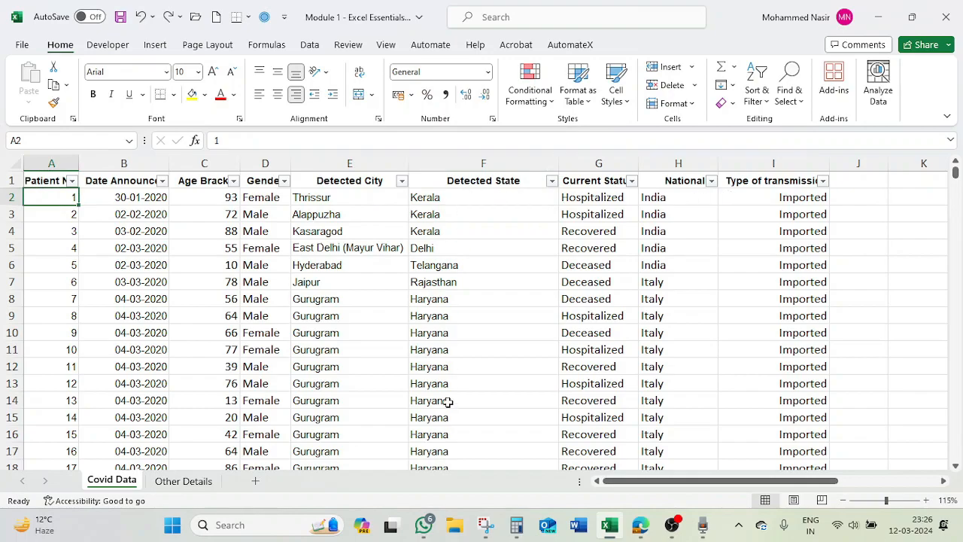
left_click(551, 180)
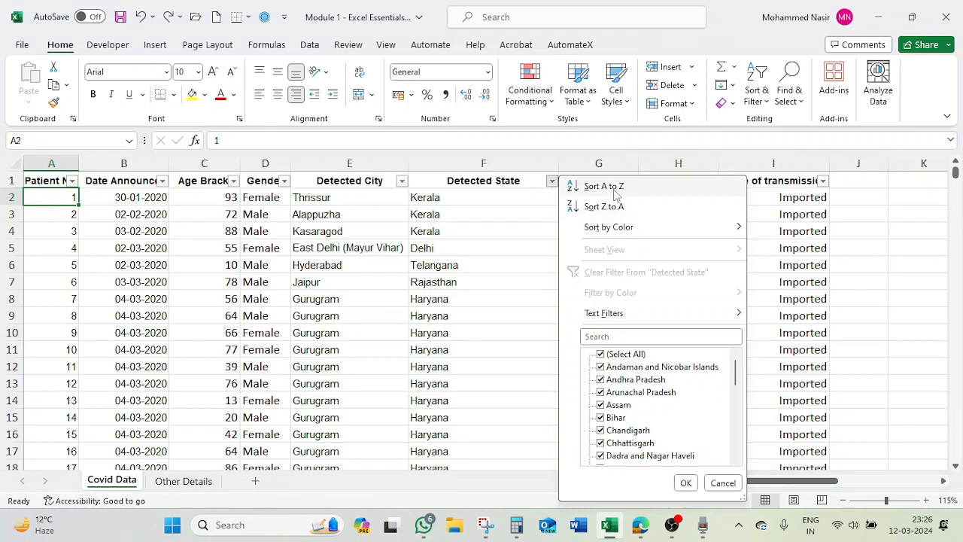
left_click(608, 186)
left_click(470, 198)
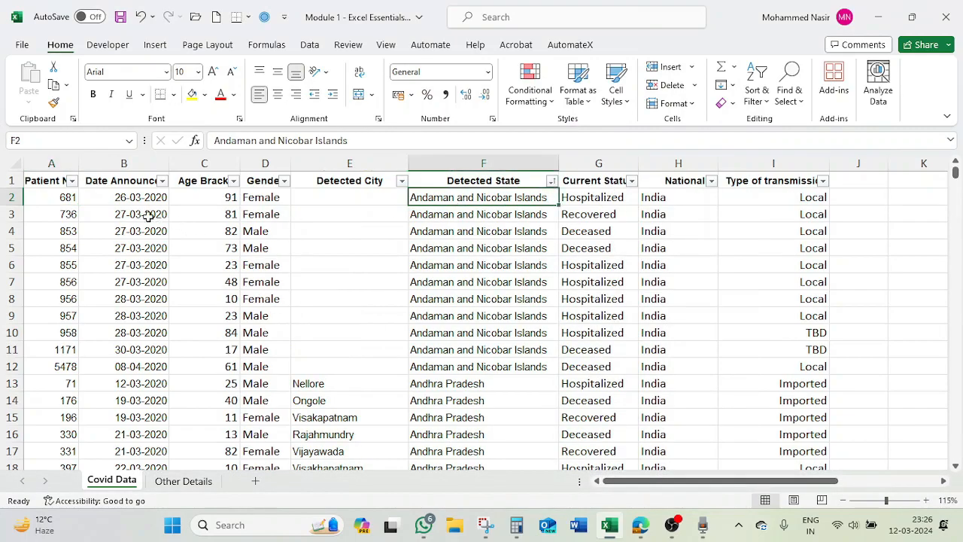
scroll(68, 331, "down", 4)
scroll(430, 360, "down", 1)
scroll(440, 355, "up", 5)
Sort the table by Detected State from Z to A and check the column down to its last record.
left_click(48, 197)
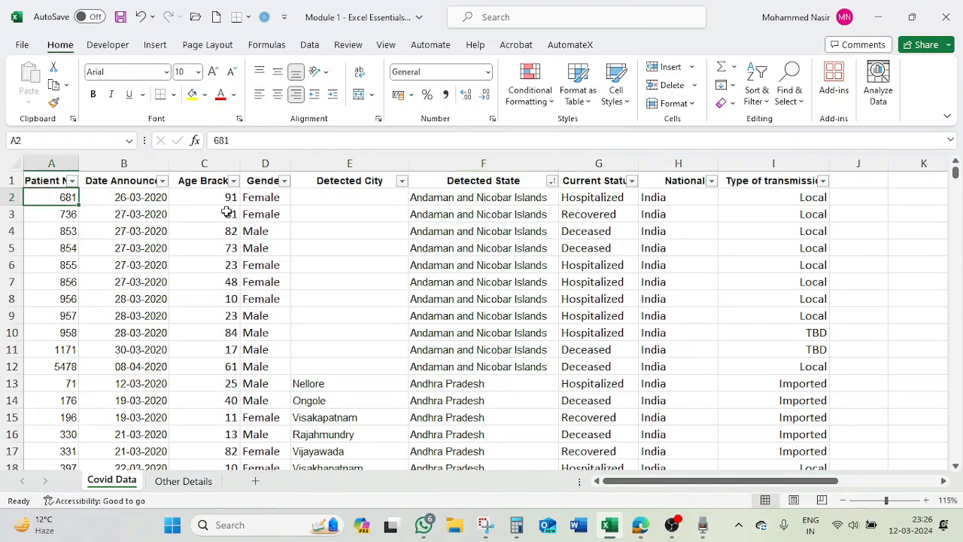
left_click(276, 199)
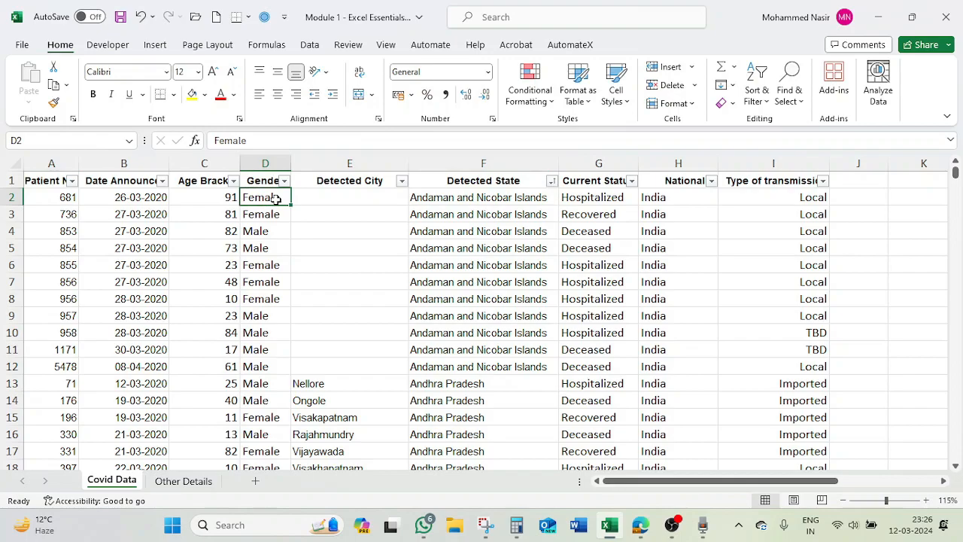
left_click(479, 200)
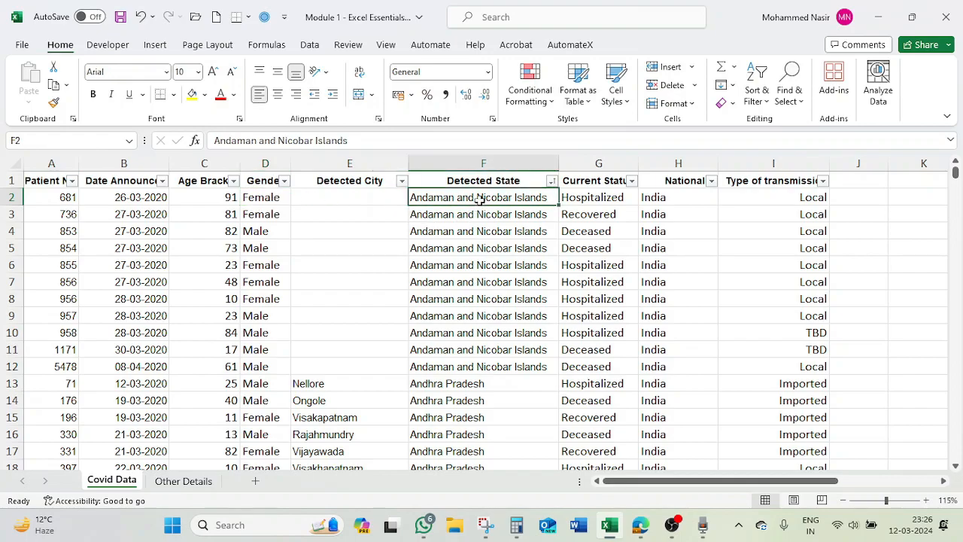
left_click(552, 181)
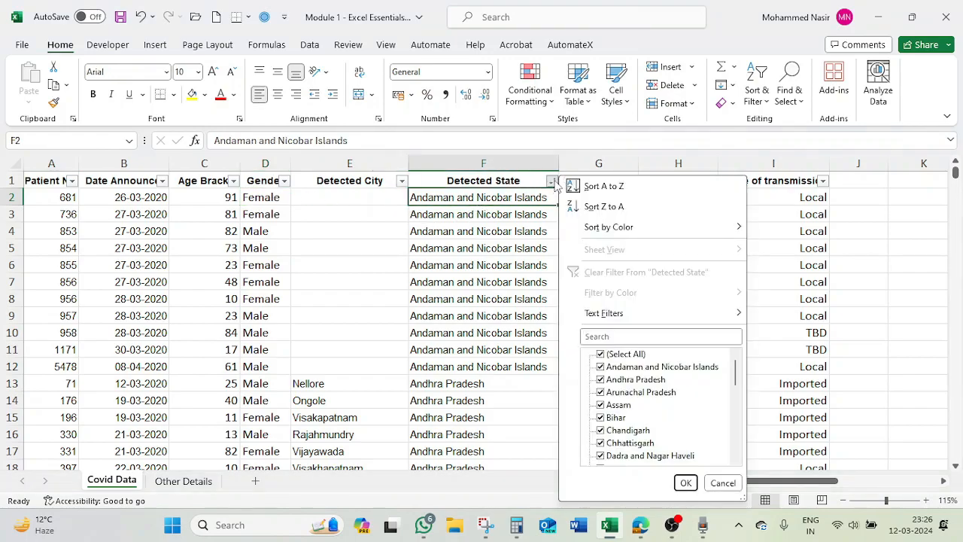
left_click(603, 207)
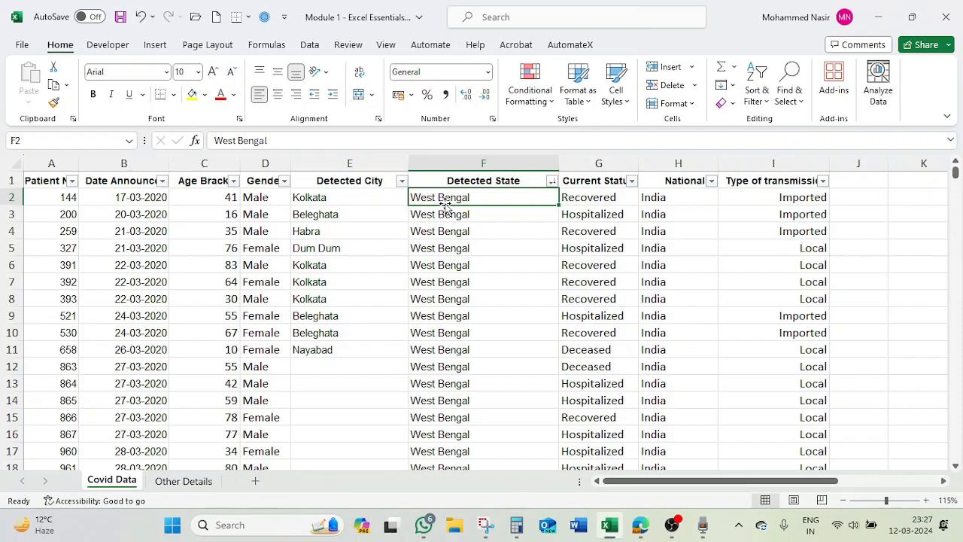
key("ctrl+Down")
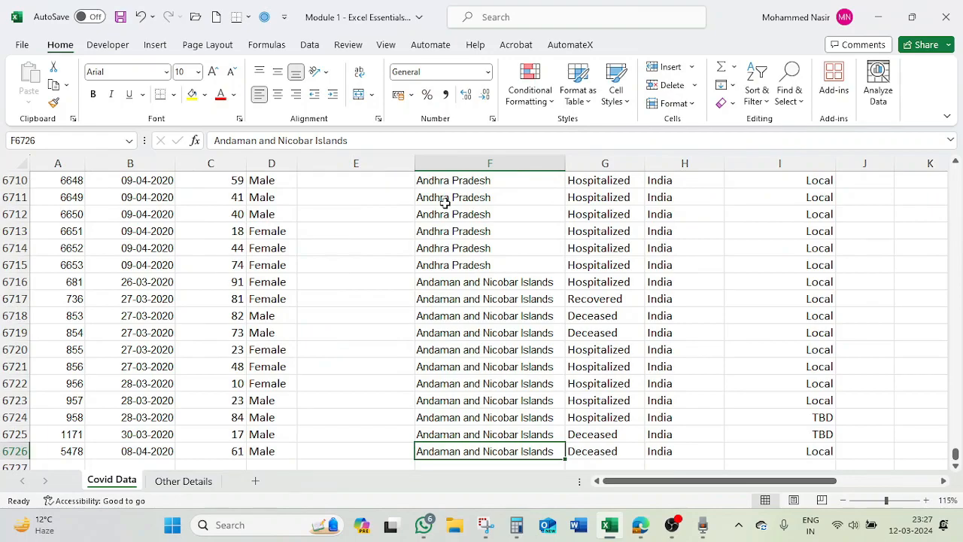
key("ctrl+Up")
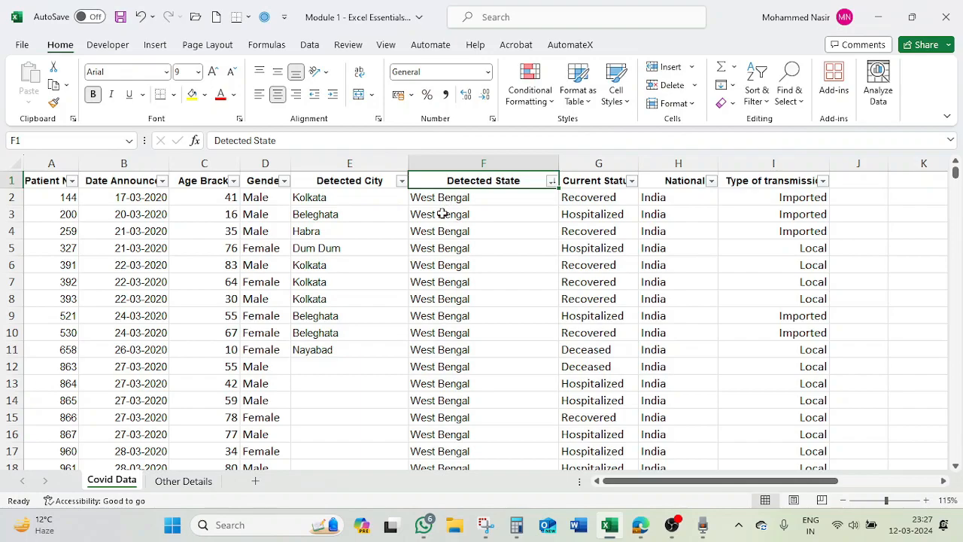
Look at the sort and filter options of the Detected State column and leave them without applying any.
left_click(527, 196)
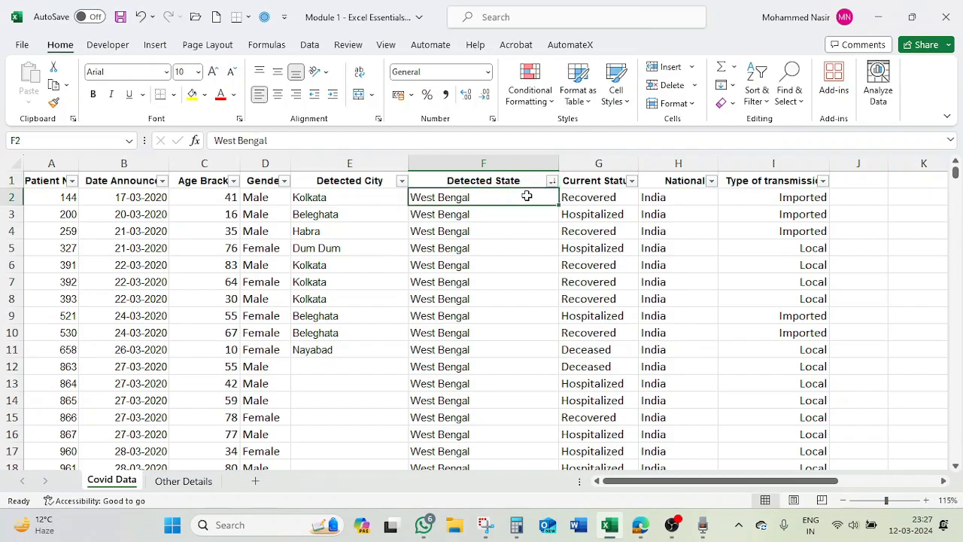
left_click(552, 182)
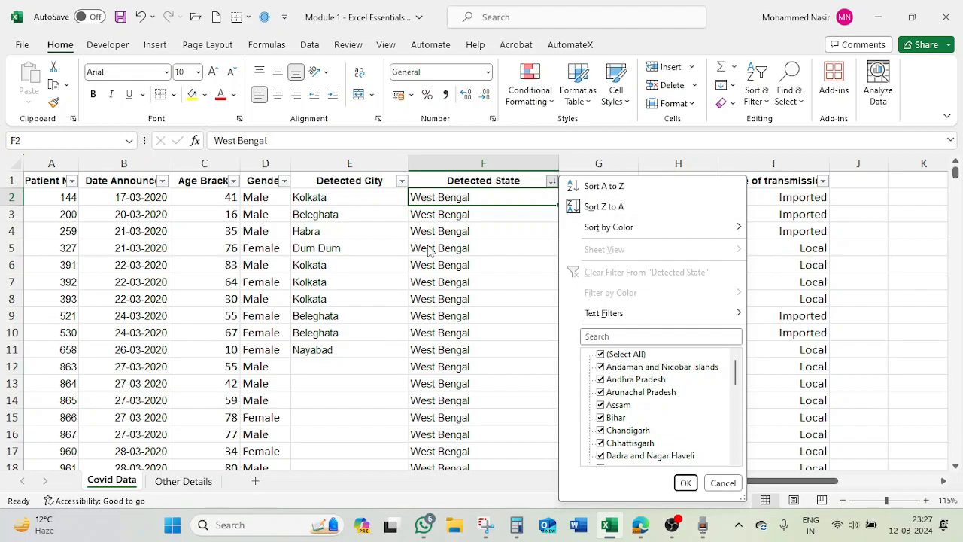
key("Escape")
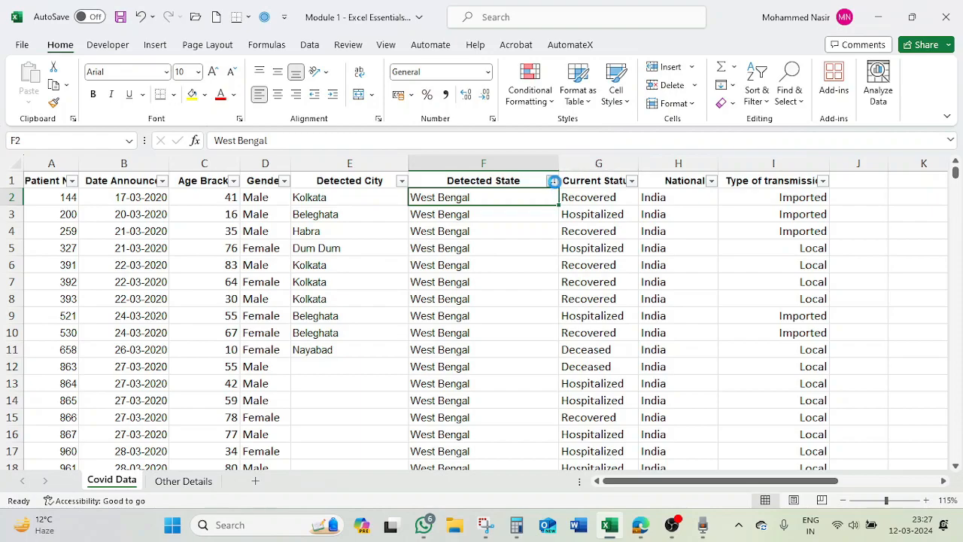
left_click(552, 181)
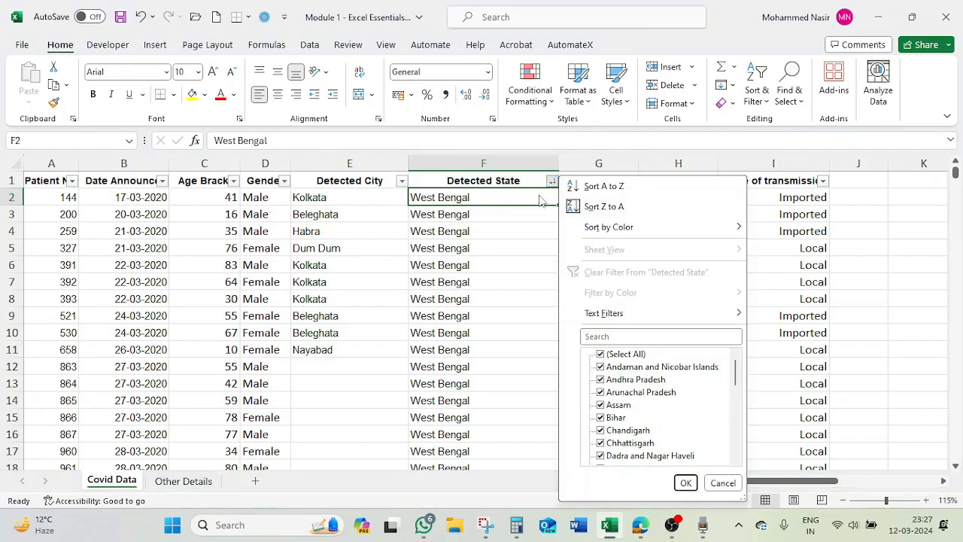
left_click(481, 223)
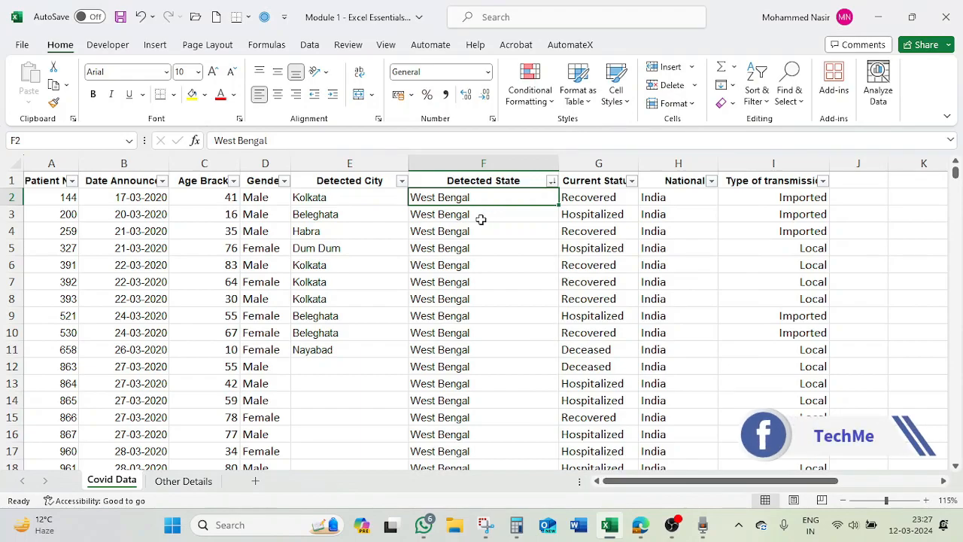
Undo the last two sorts of the Detected State column.
key("ctrl+z")
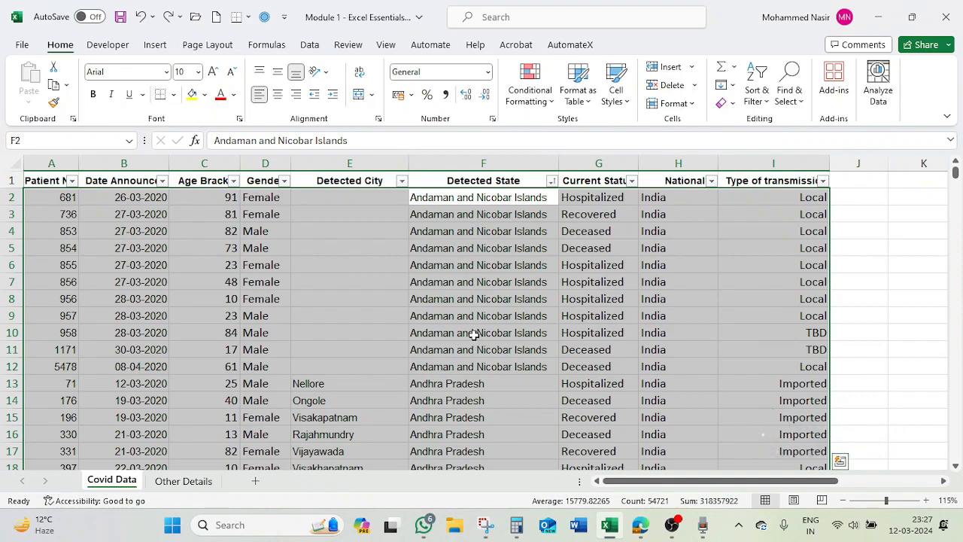
key("ctrl+z")
left_click(337, 332)
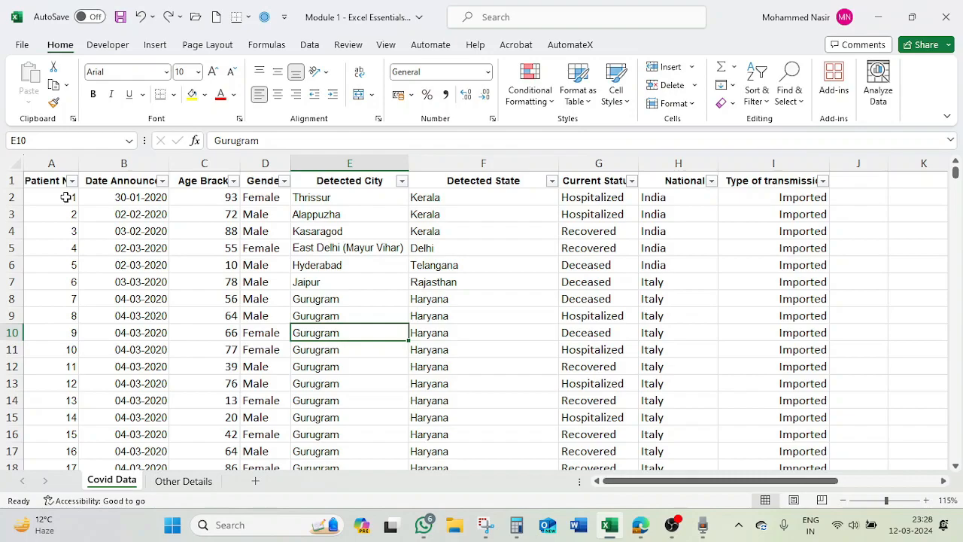
Sort the table by Age Bracket from smallest to largest and check the column down to its last record.
left_click(230, 195)
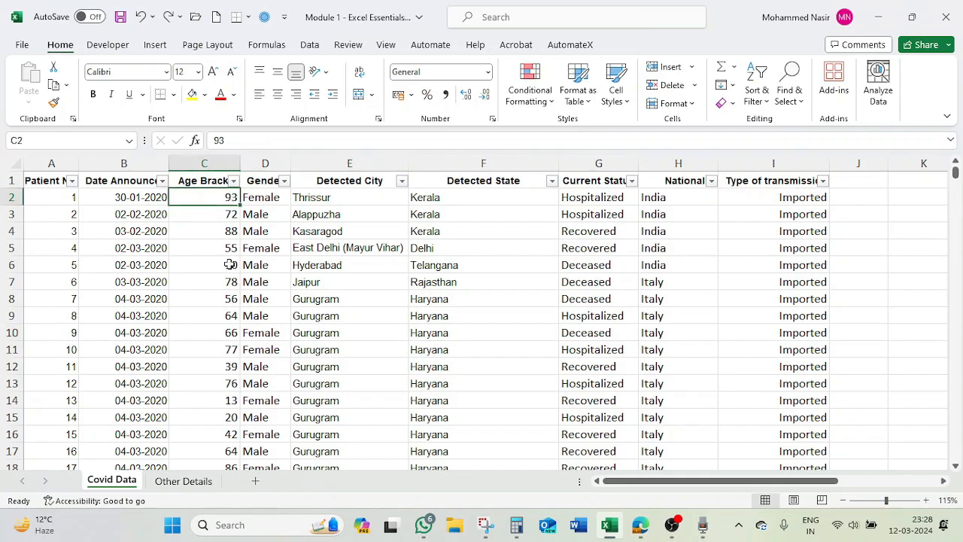
left_click(201, 182)
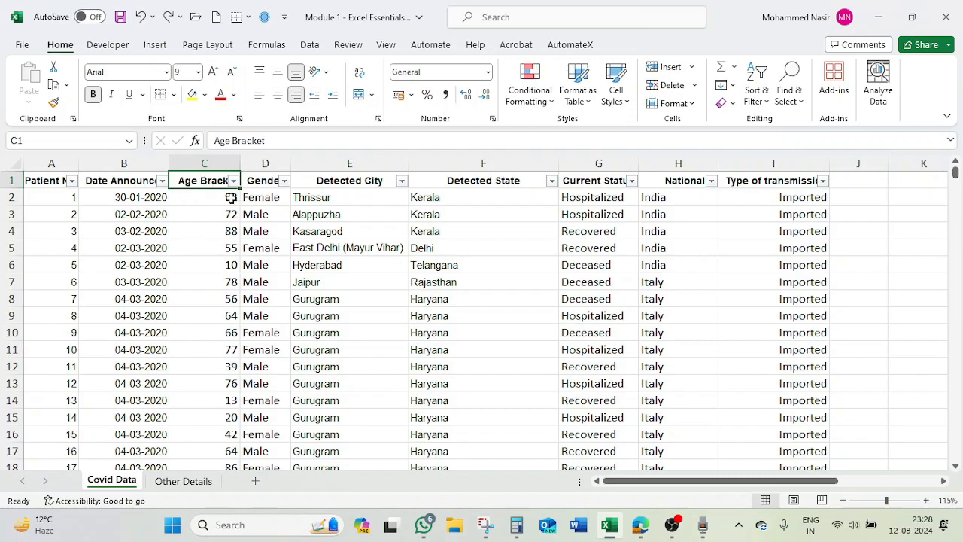
left_click(230, 197)
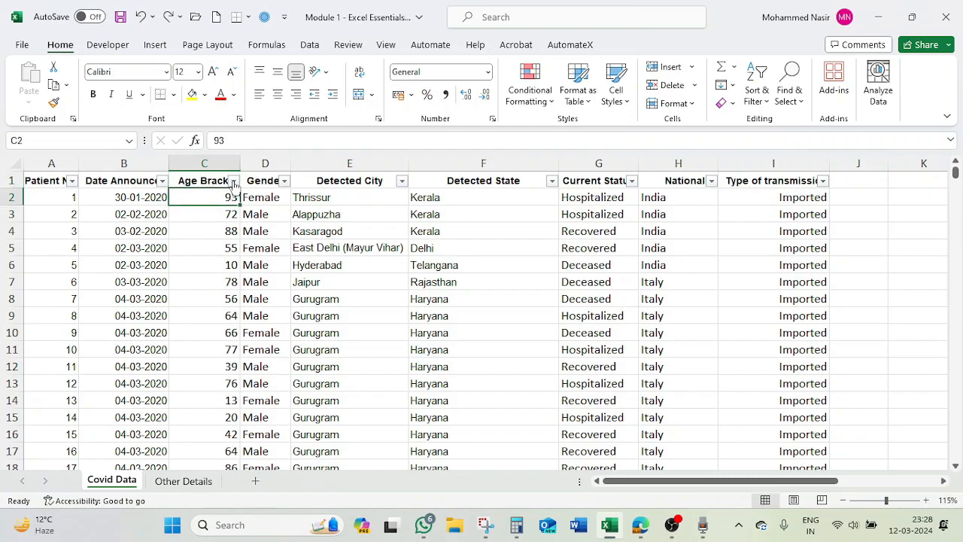
left_click(233, 180)
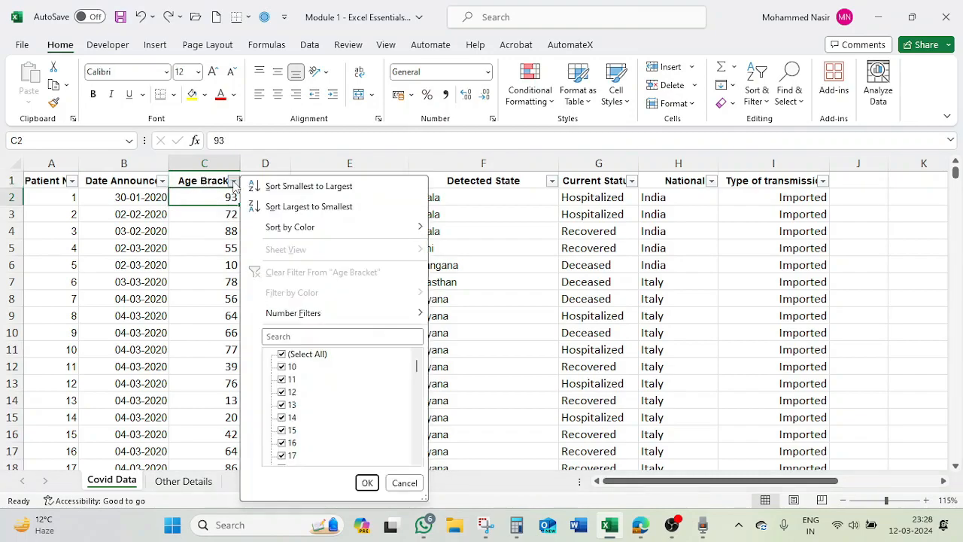
left_click(307, 187)
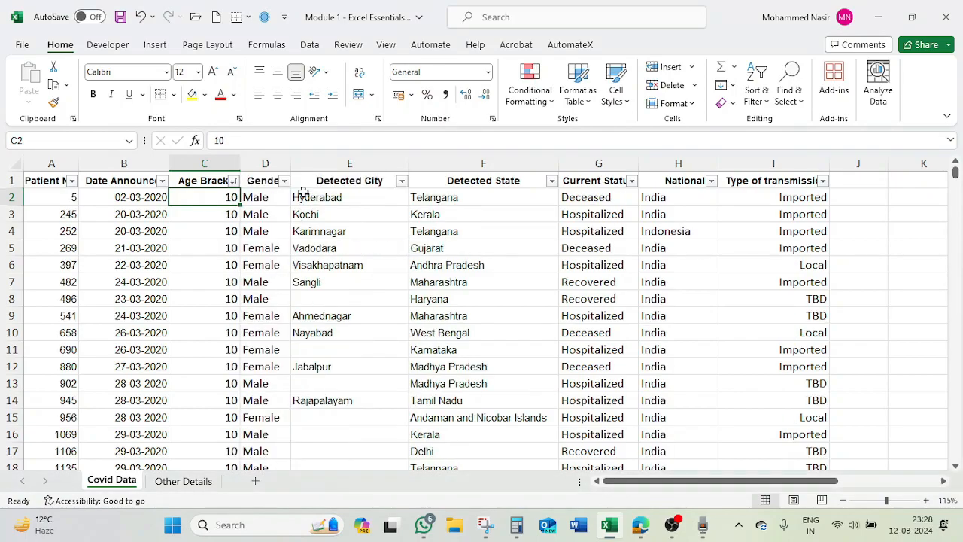
double_click(234, 206)
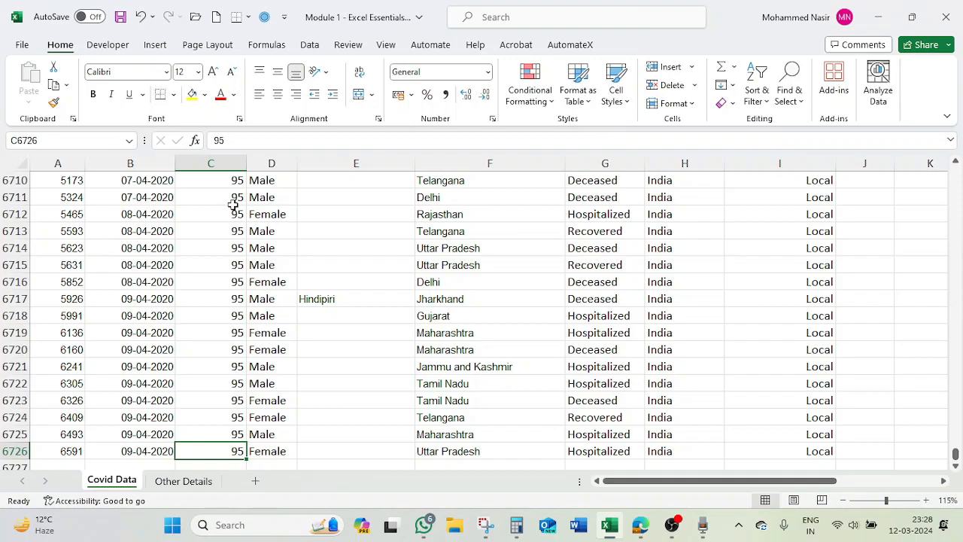
key("ctrl+Up")
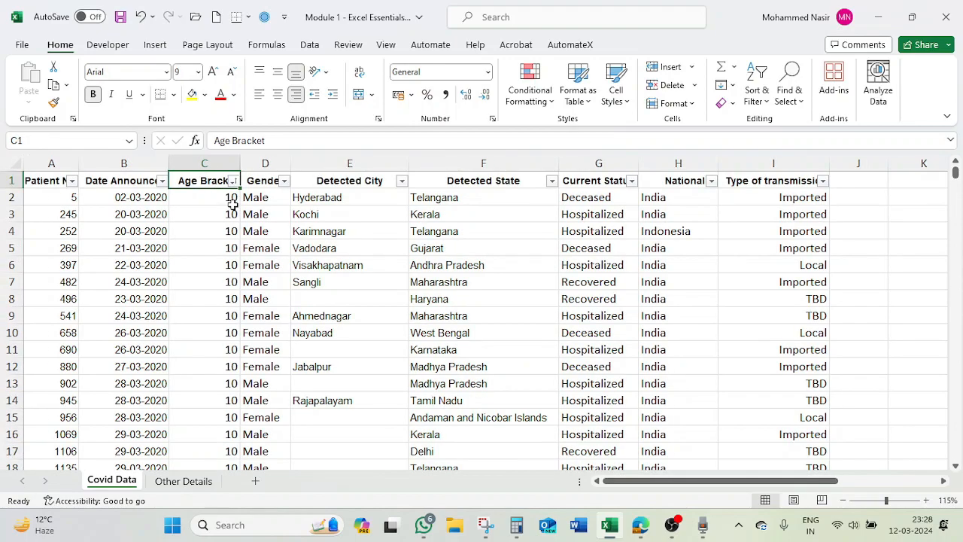
Sort the table by Age Bracket from largest to smallest and check the column's first and last records.
left_click(233, 181)
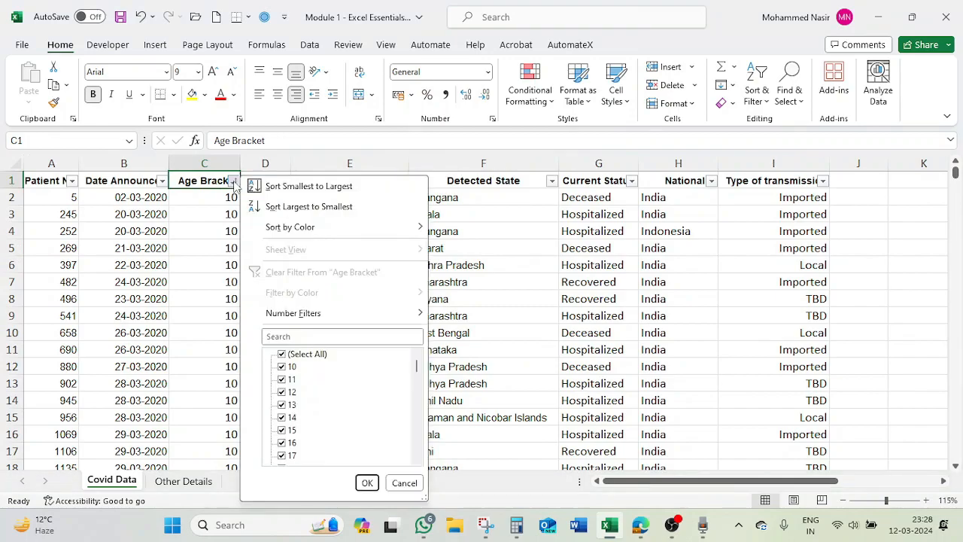
left_click(342, 207)
left_click(230, 198)
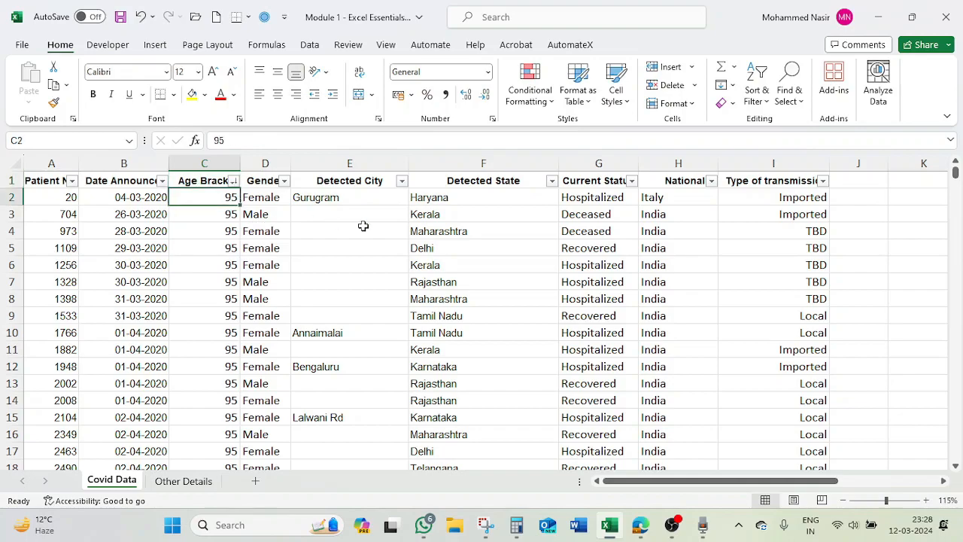
key("ctrl+Down")
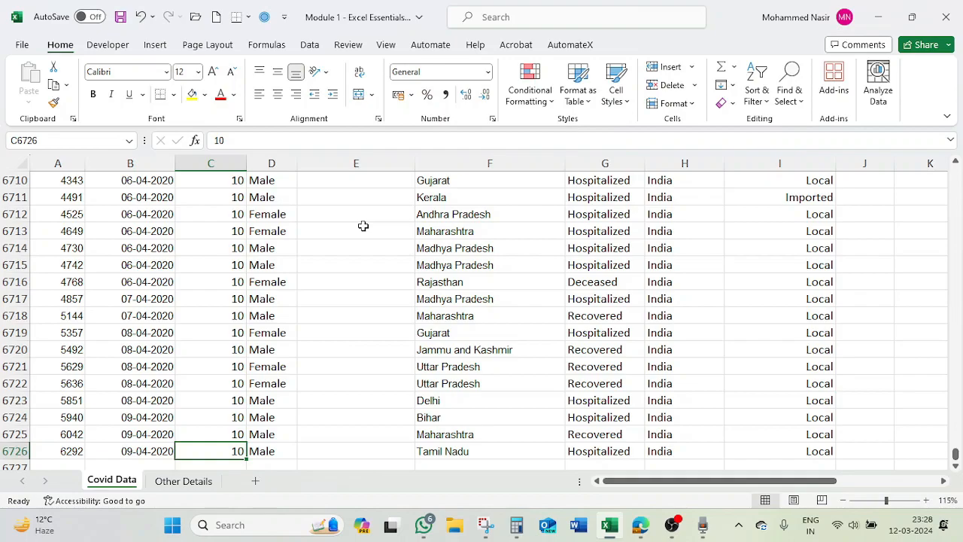
key("ctrl+Up")
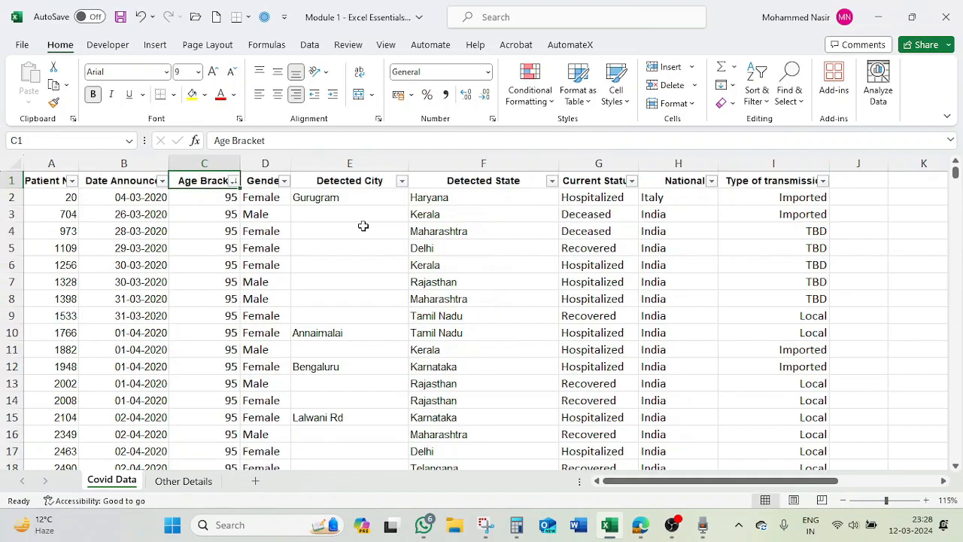
Sort the table by Date Announced from oldest to newest.
left_click(156, 199)
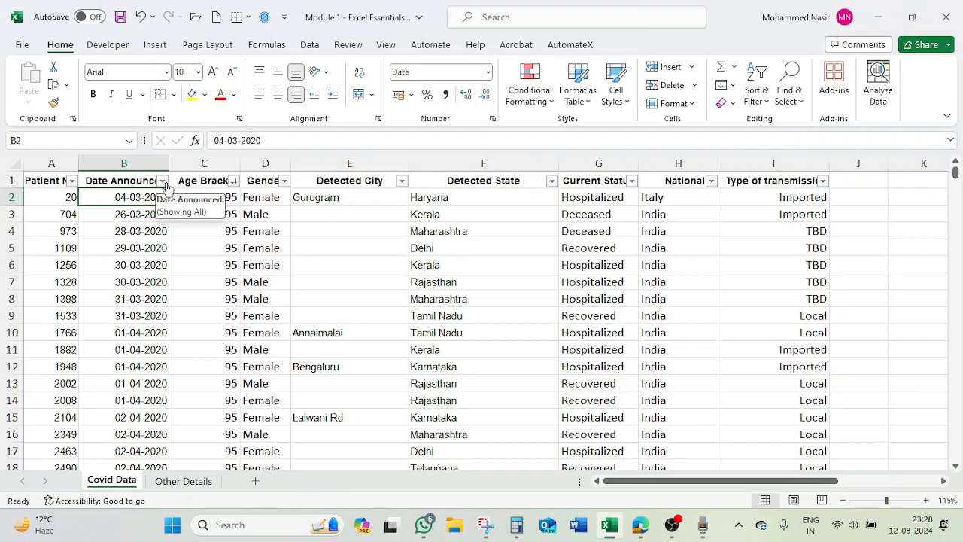
left_click(162, 181)
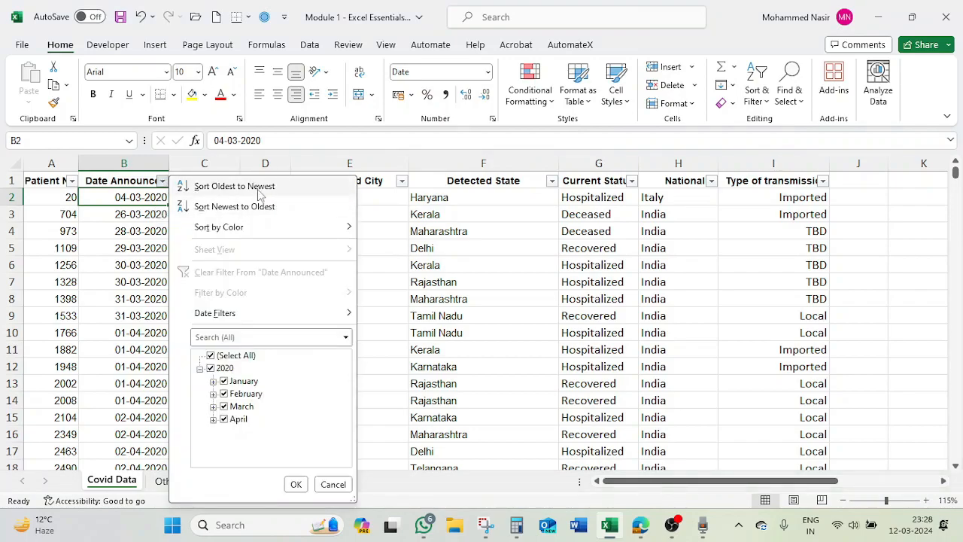
left_click(234, 186)
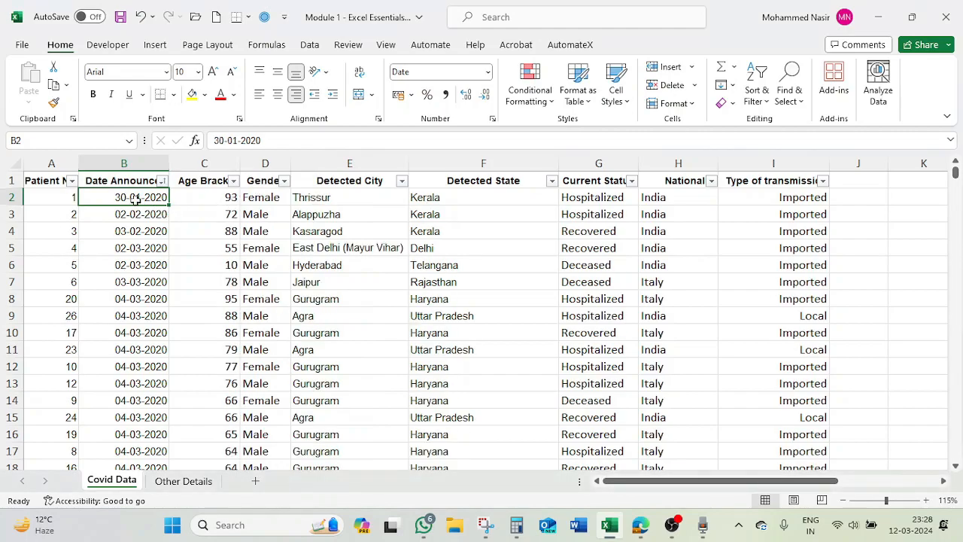
Sort the table by Date Announced from newest to oldest.
left_click(163, 181)
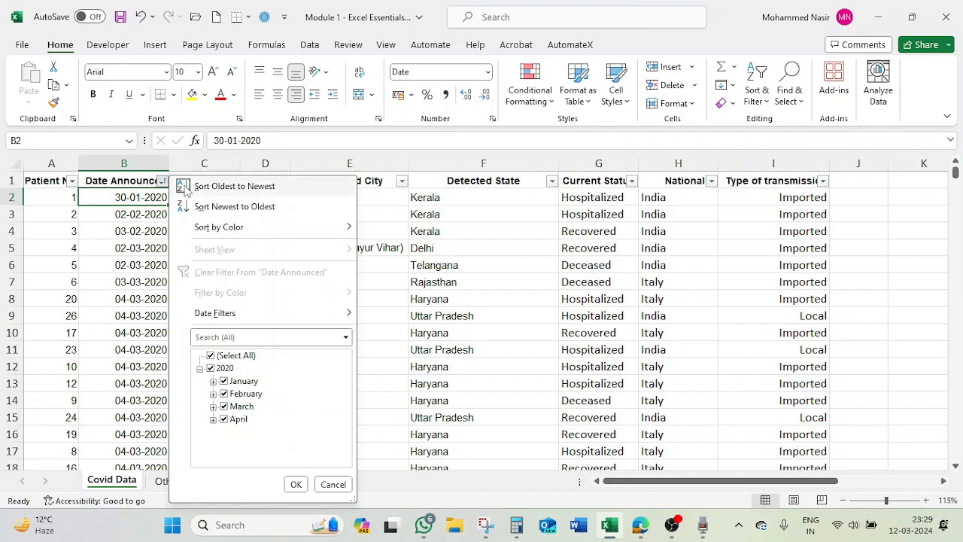
left_click(131, 198)
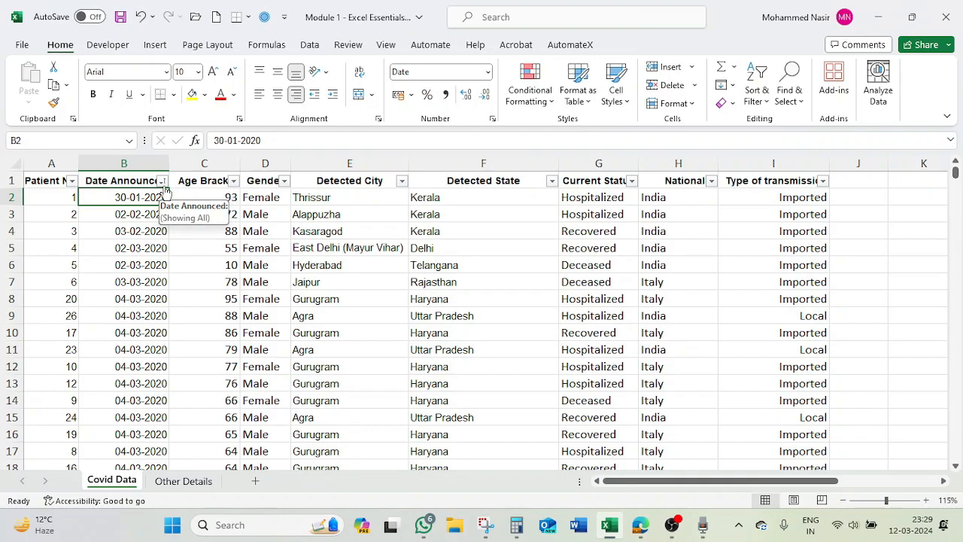
left_click(162, 181)
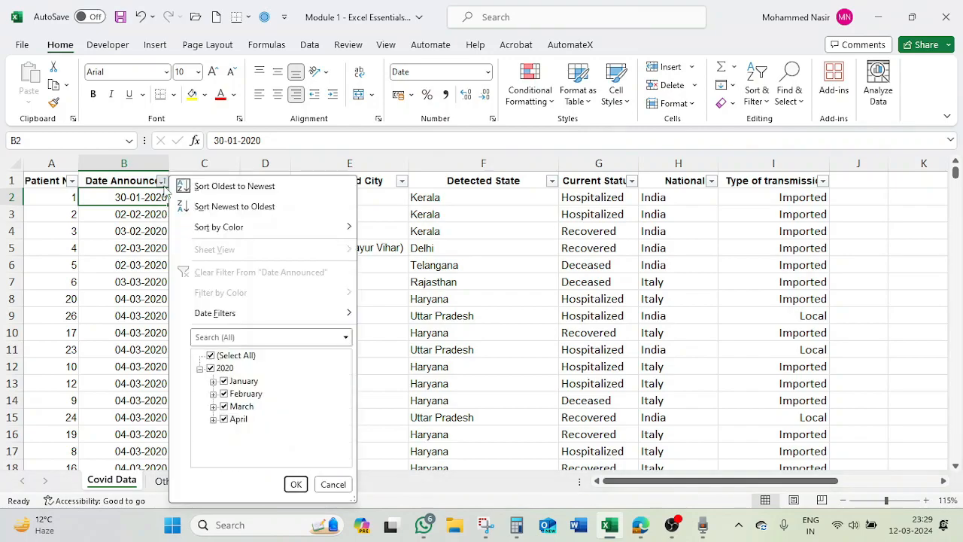
left_click(221, 207)
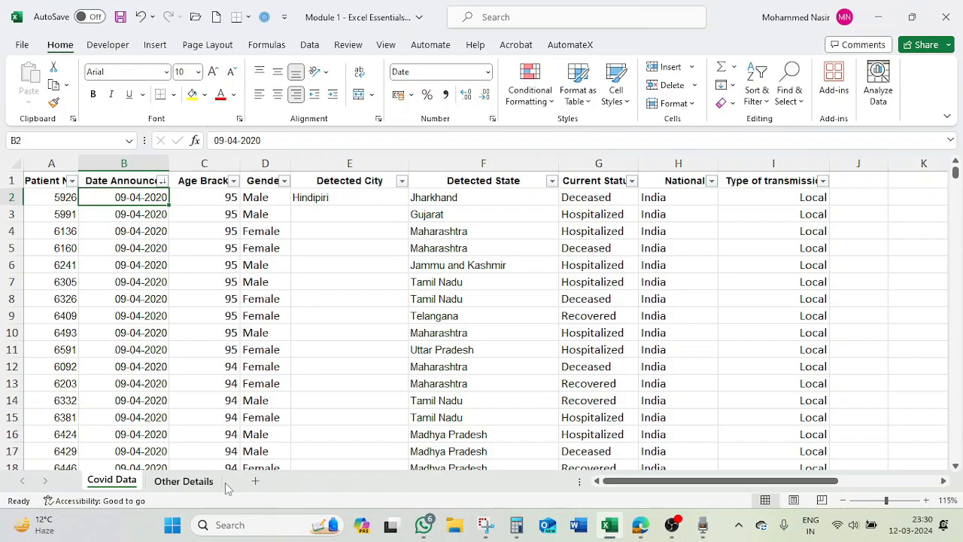
Add a new blank worksheet after the Covid Data sheet and return to Covid Data.
left_click(255, 480)
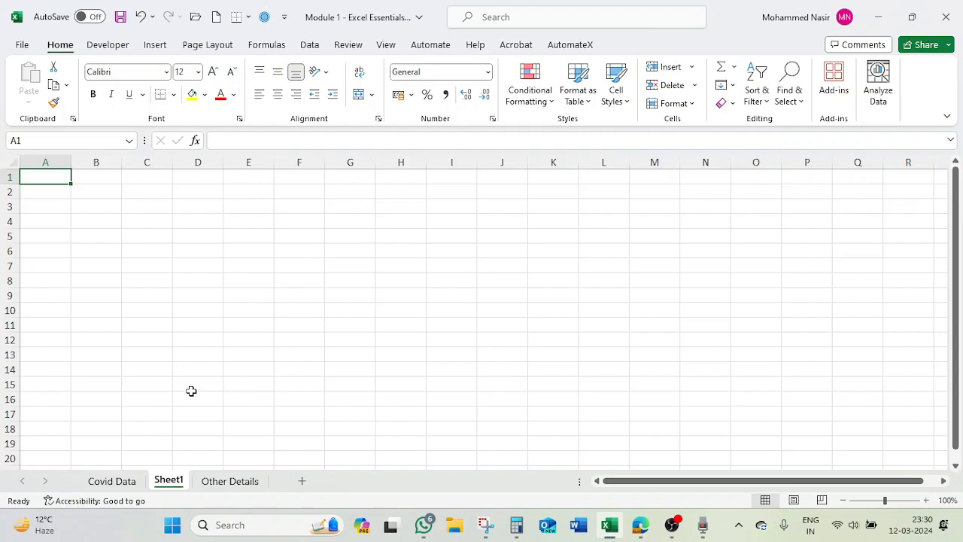
left_click(129, 481)
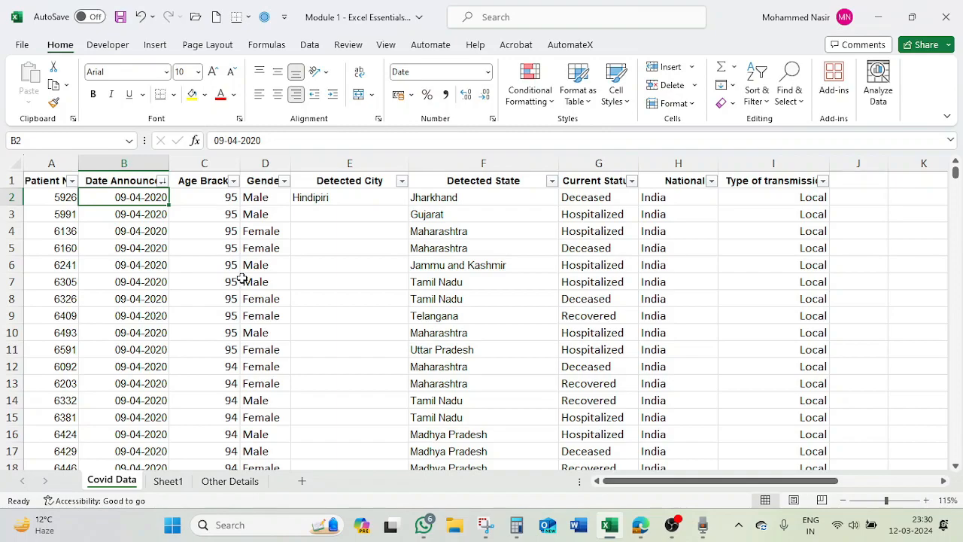
Sort the table by Patient No. from smallest to largest and select the column's first record.
left_click(72, 181)
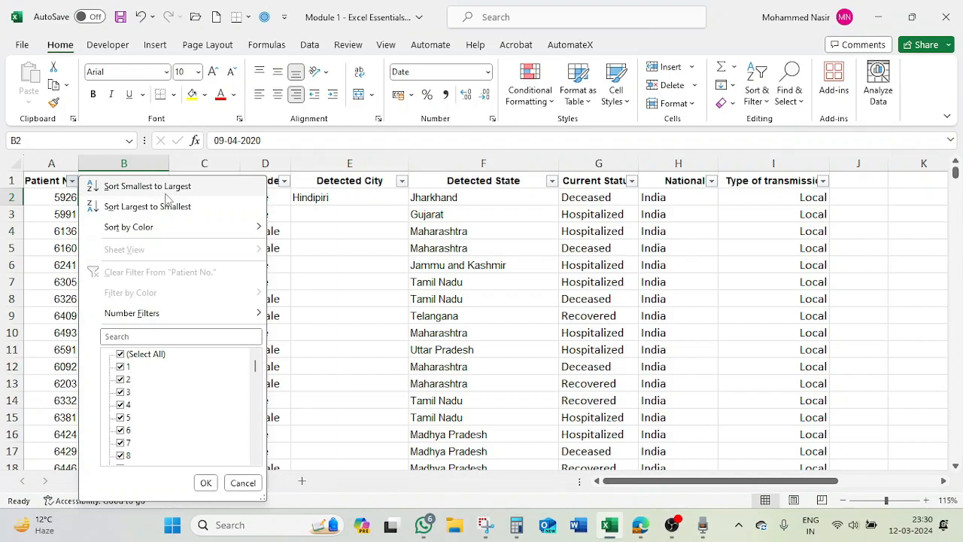
key("Escape")
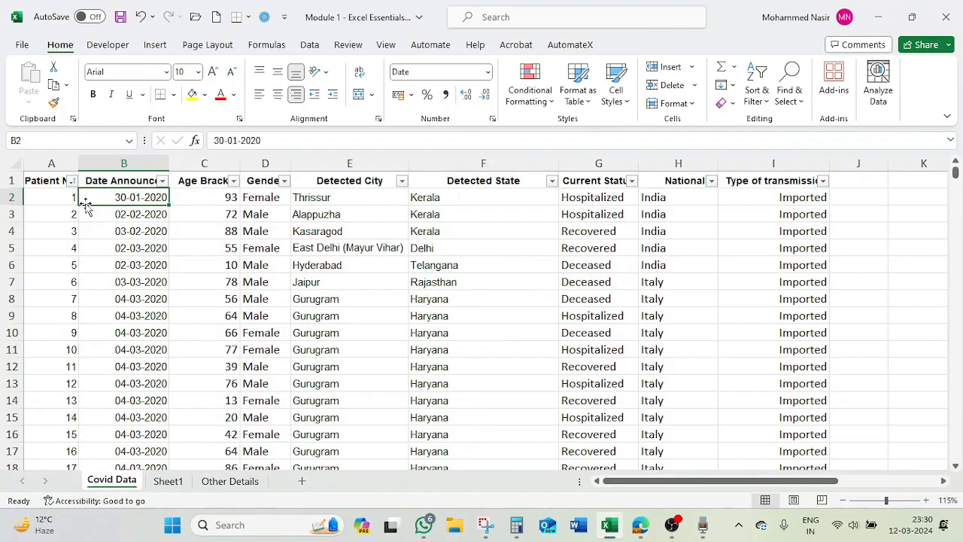
left_click(64, 197)
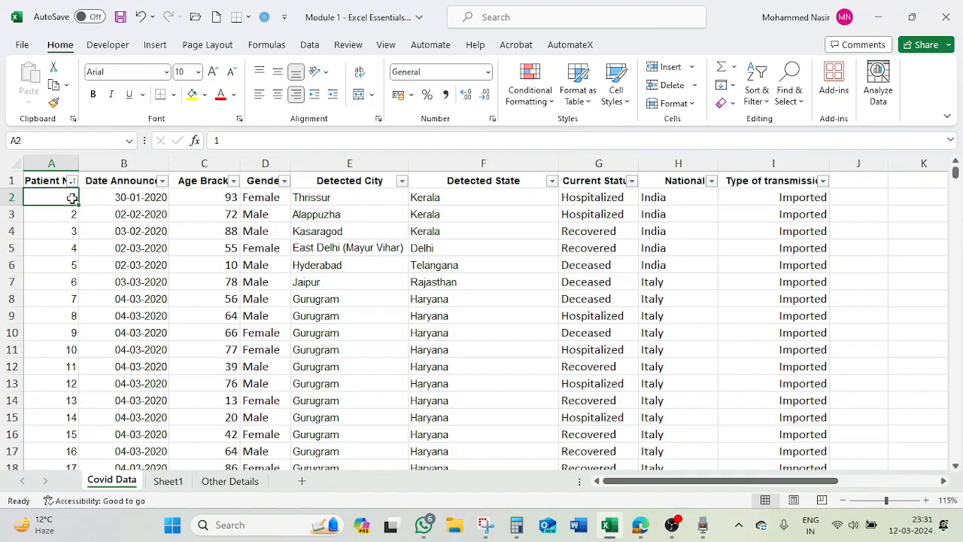
Sort the table by Patient No. from largest to smallest.
scroll(48, 181, "up", 19)
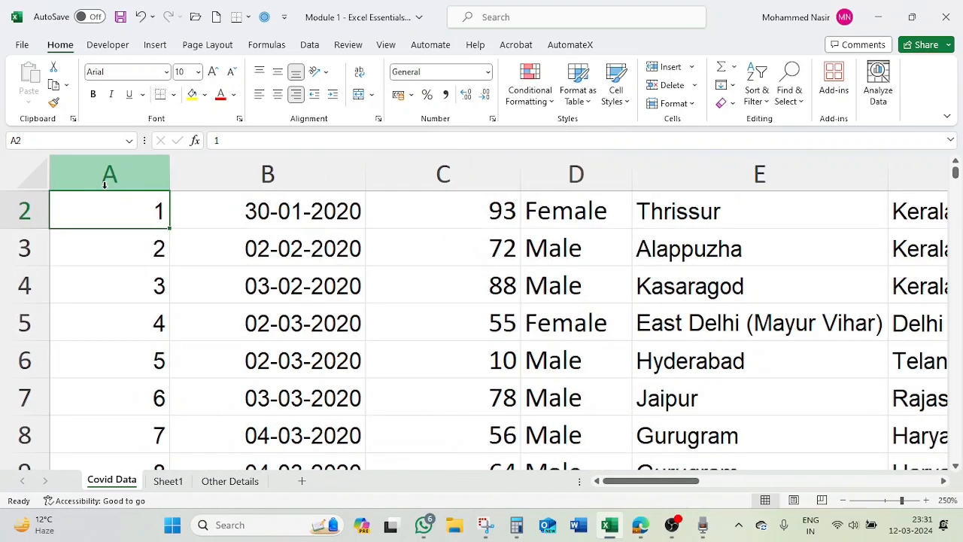
scroll(252, 243, "up", 1)
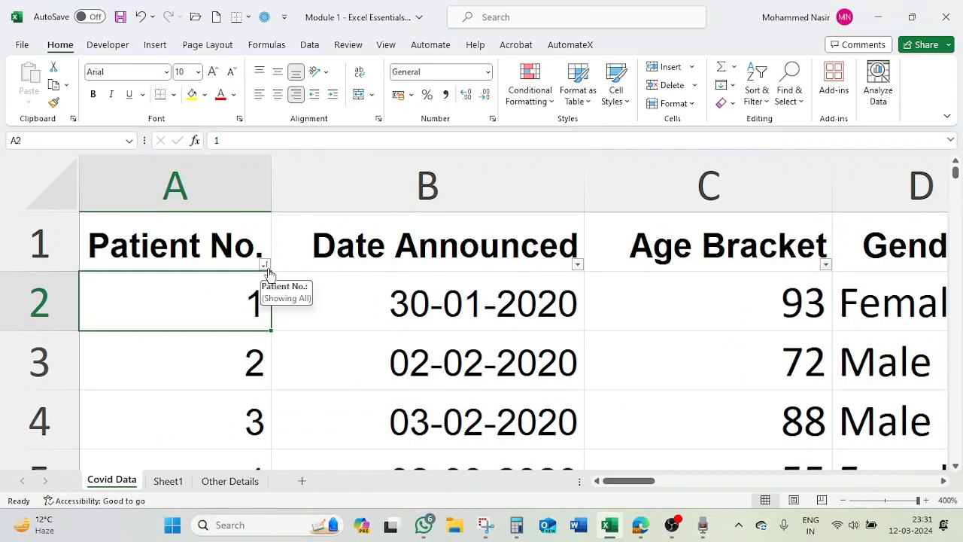
left_click(265, 265)
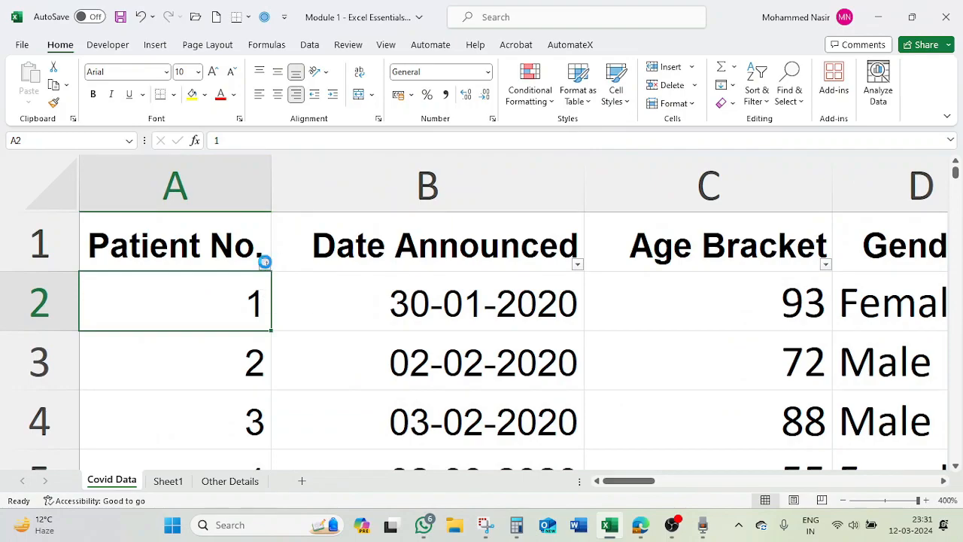
left_click(331, 211)
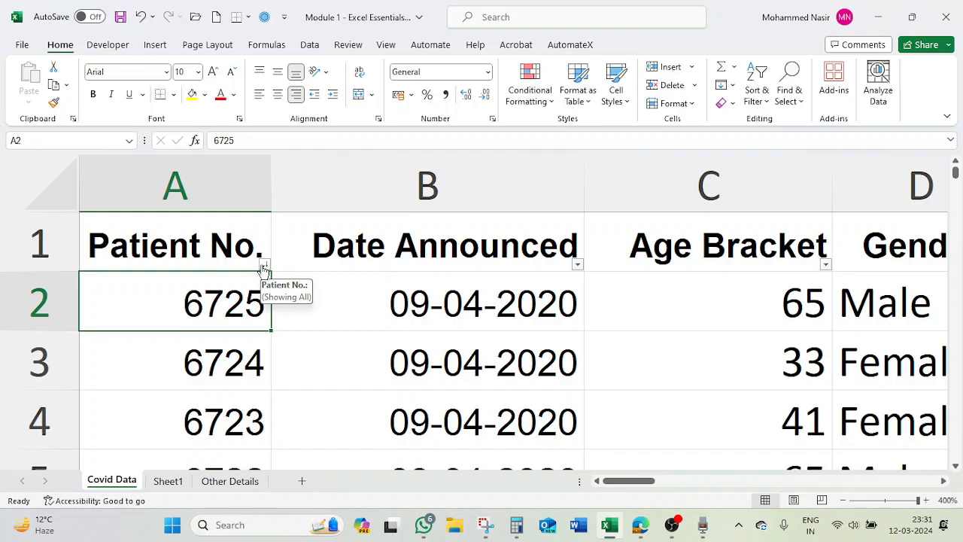
Sort the table by Patient No. from smallest to largest.
left_click(264, 264)
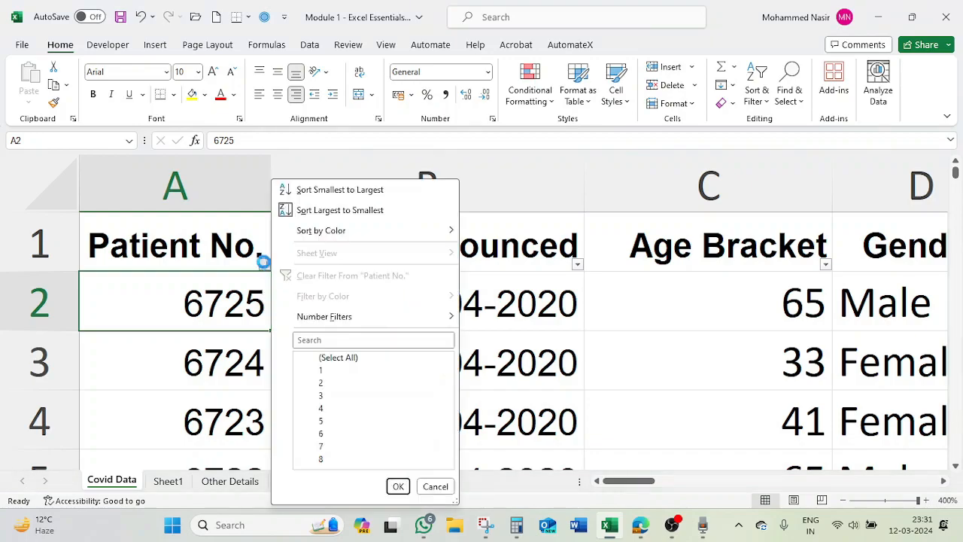
left_click(340, 192)
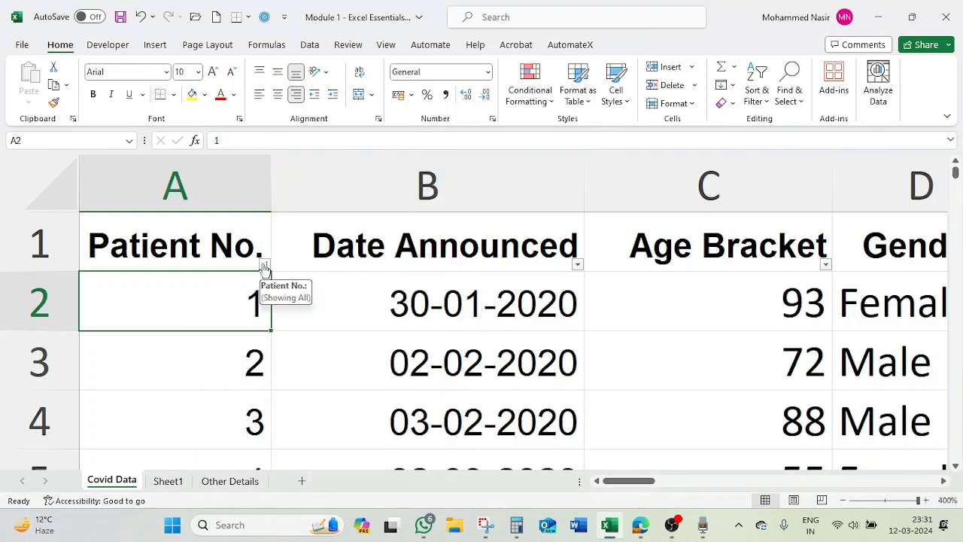
left_click(264, 267)
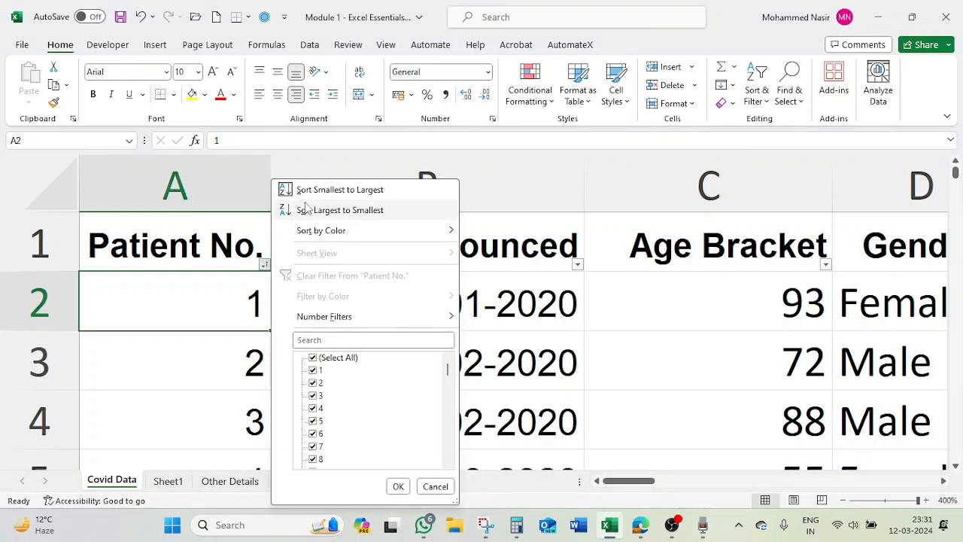
left_click(331, 191)
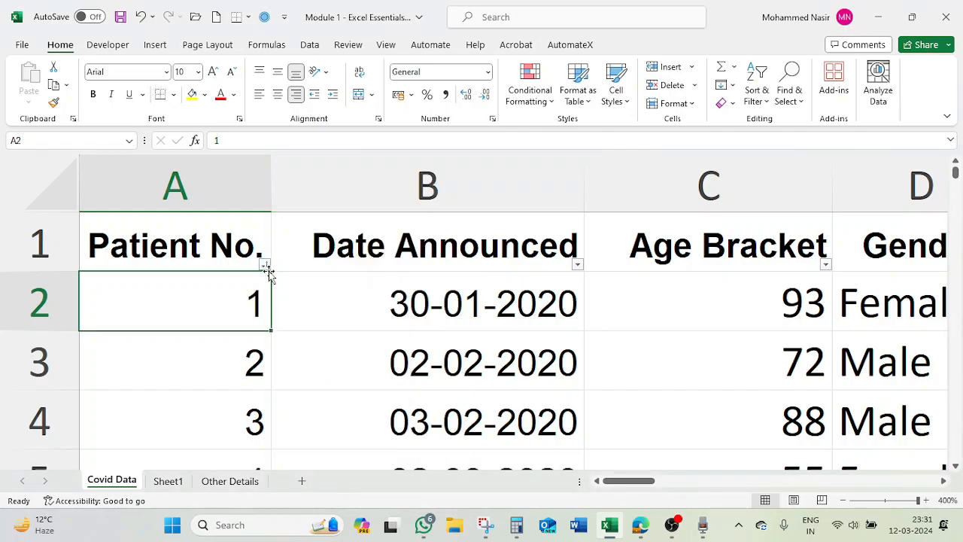
scroll(226, 302, "down", 7)
scroll(225, 302, "down", 11)
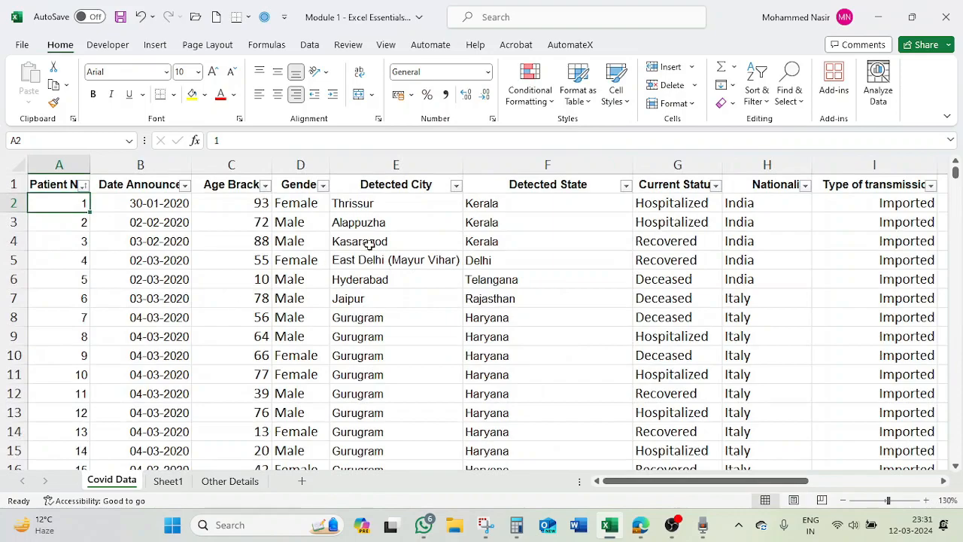
Select the first Detected State record and clear the sort state applied to the table.
left_click(508, 201)
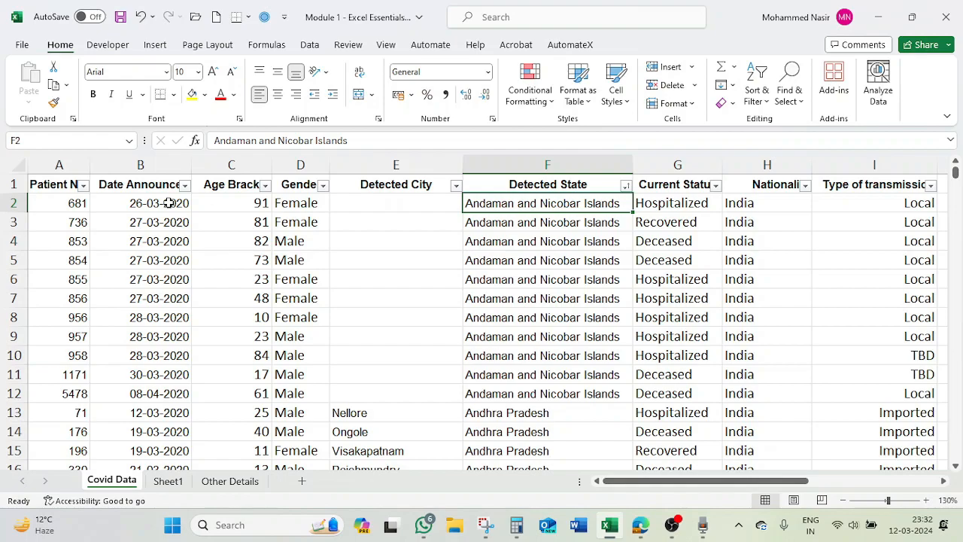
left_click(758, 97)
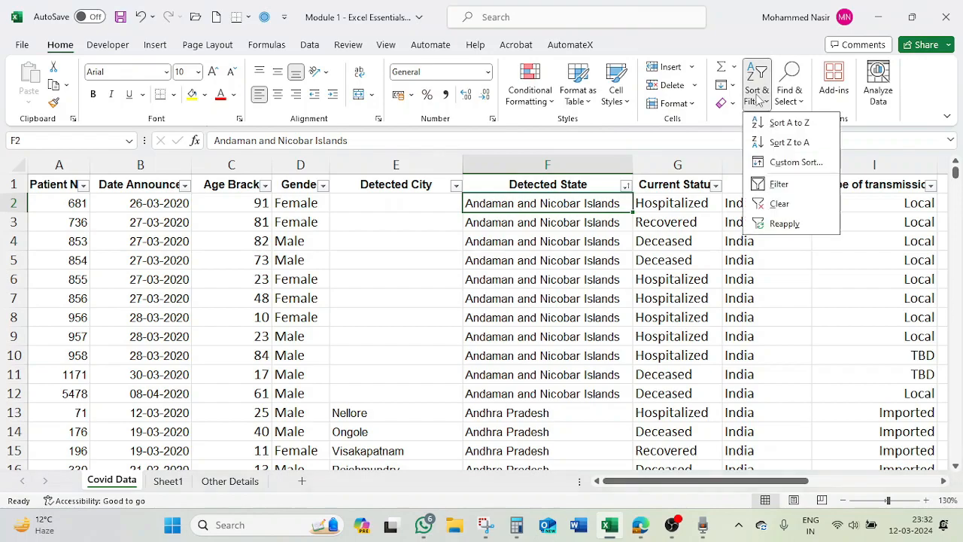
left_click(780, 205)
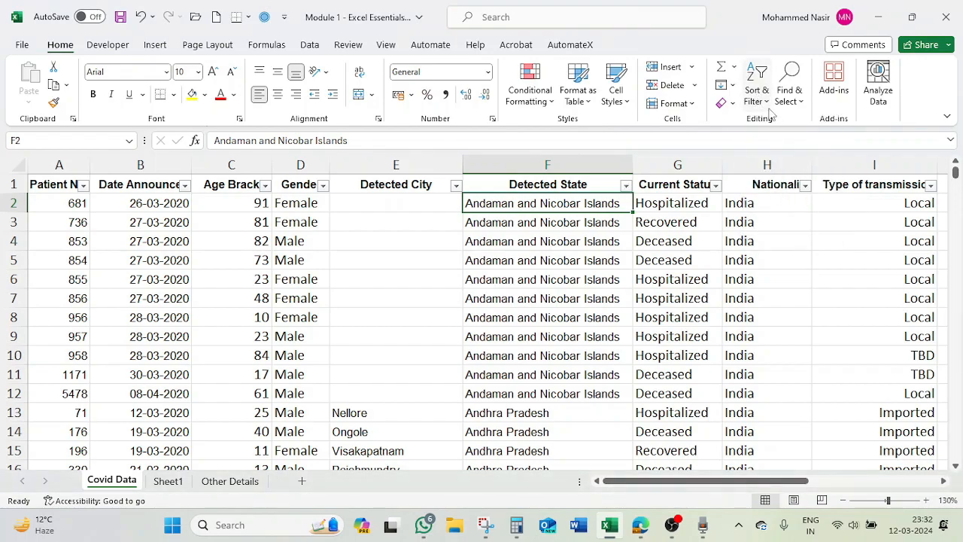
left_click(756, 96)
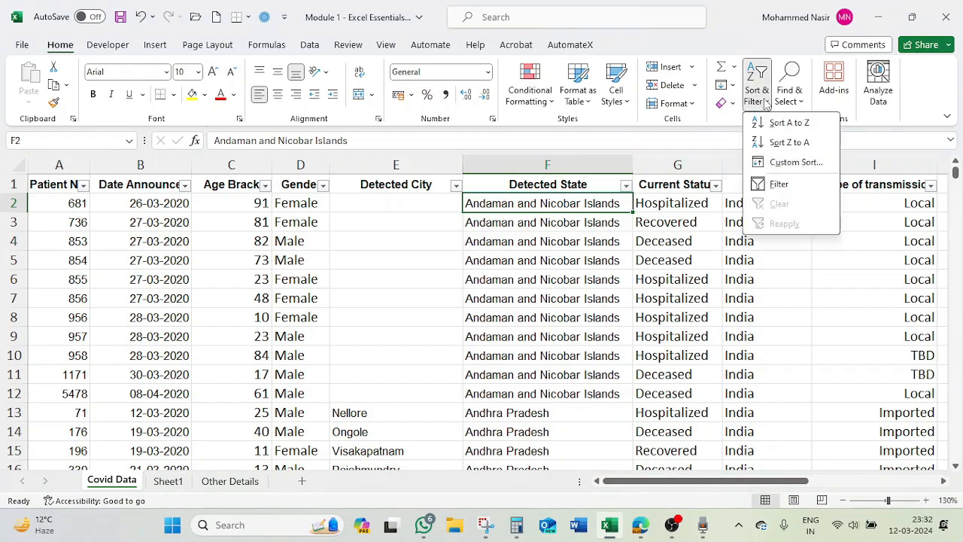
left_click(790, 166)
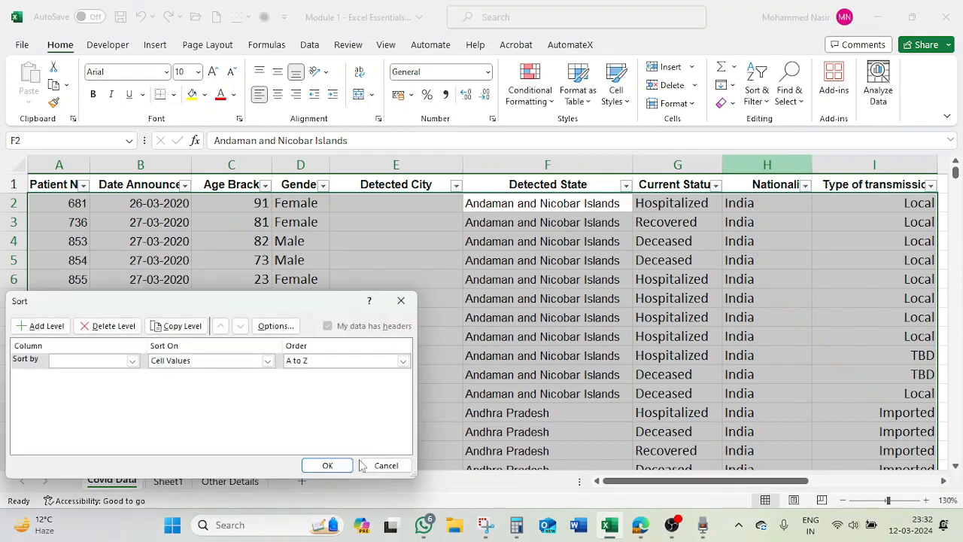
left_click(382, 465)
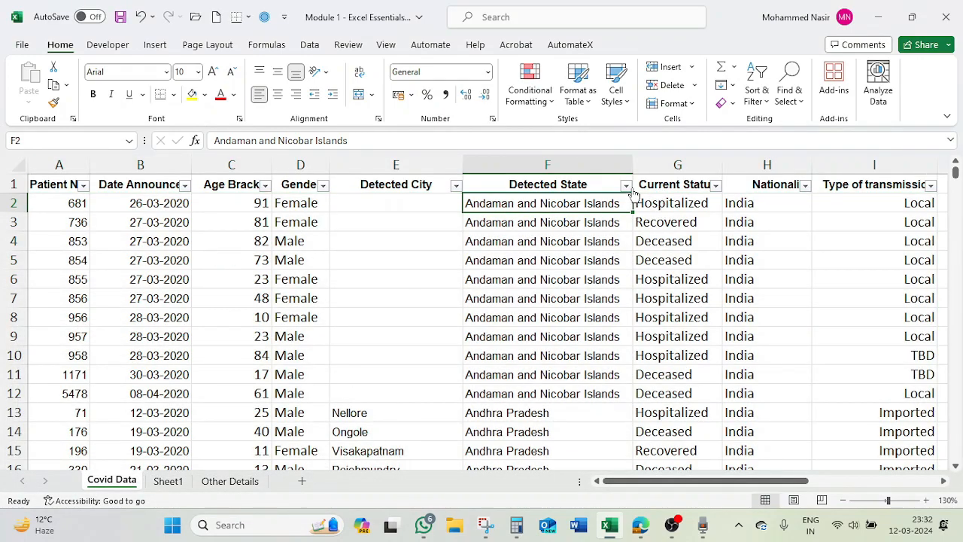
left_click(757, 99)
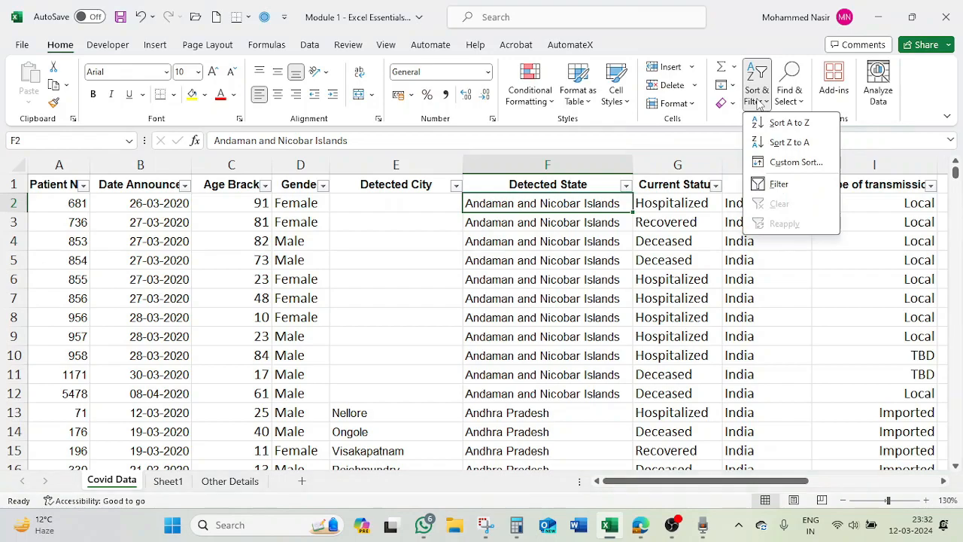
left_click(799, 163)
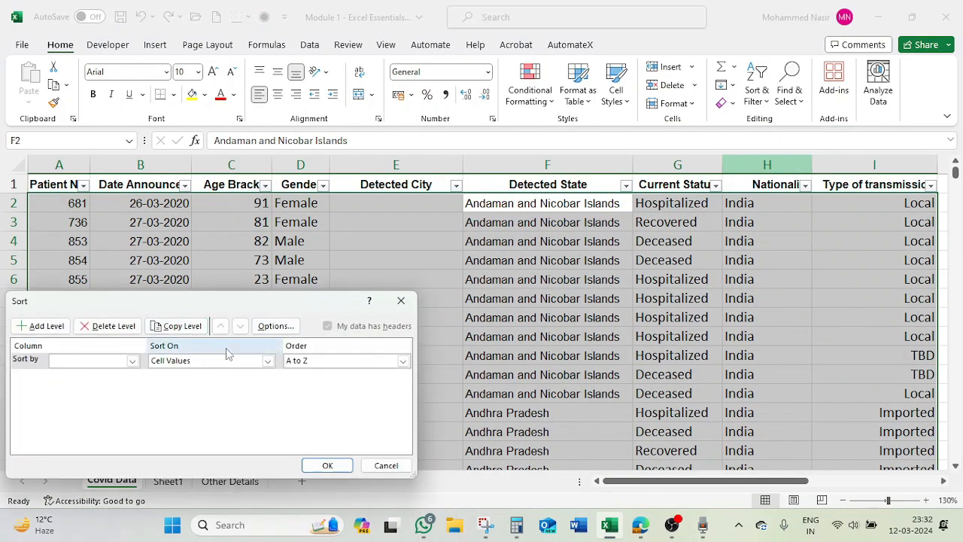
left_click(330, 361)
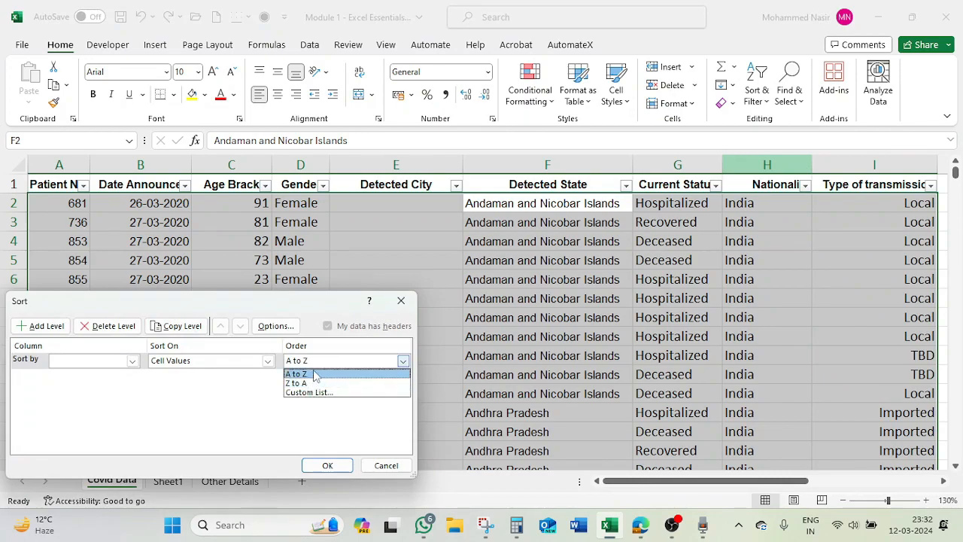
left_click(315, 376)
left_click(386, 465)
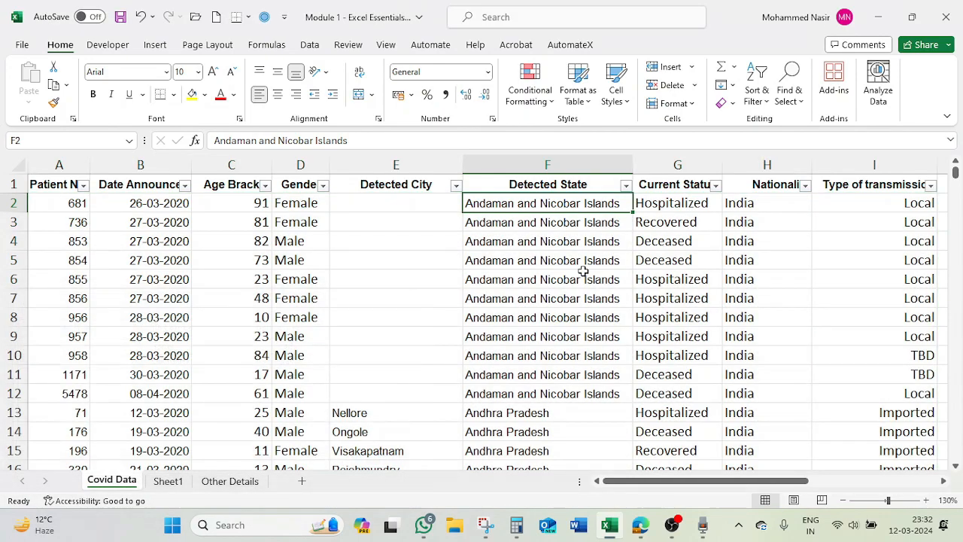
Turn off filtering so the table's header row has no filter controls.
left_click(690, 184)
left_click(756, 94)
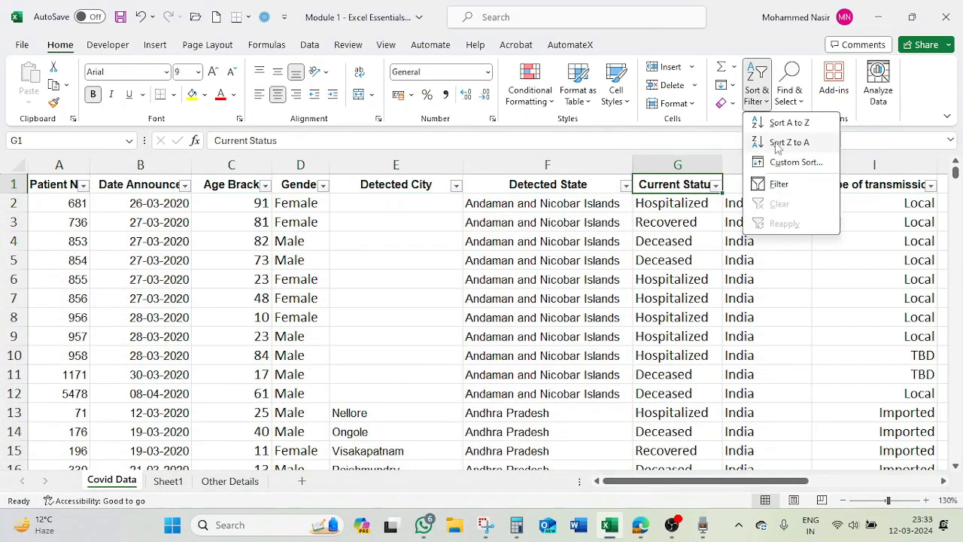
left_click(769, 184)
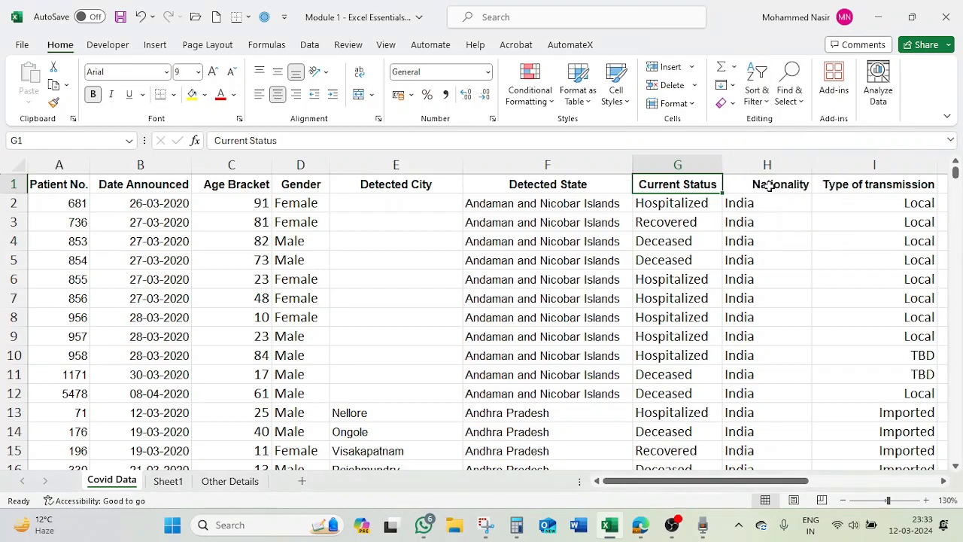
Start a custom sort of the table with Detected State as the first level, using cell values from A to Z.
left_click(750, 95)
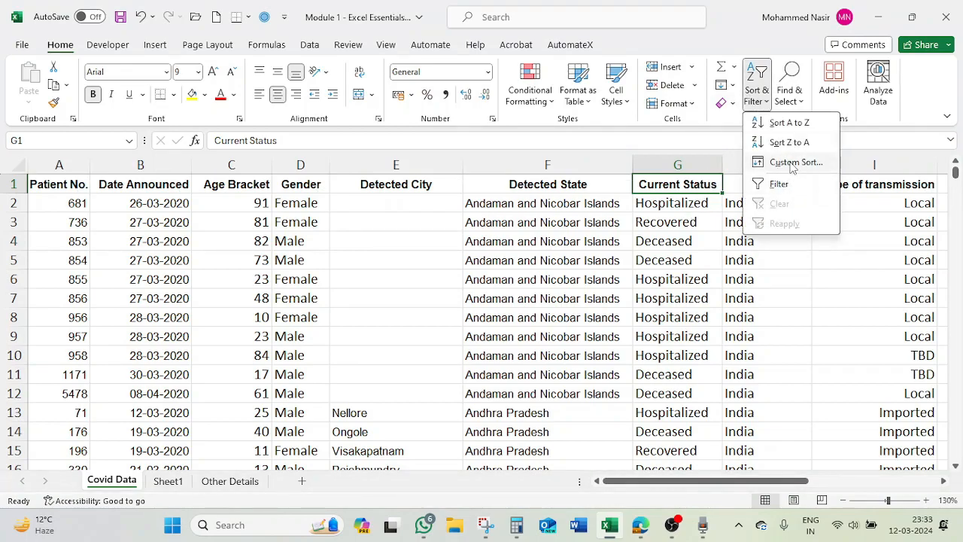
left_click(790, 160)
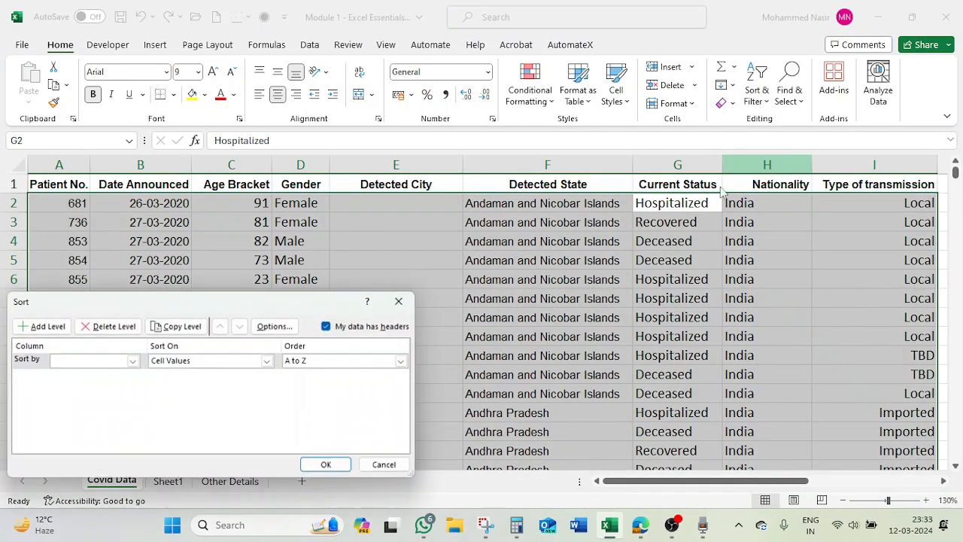
left_click(132, 361)
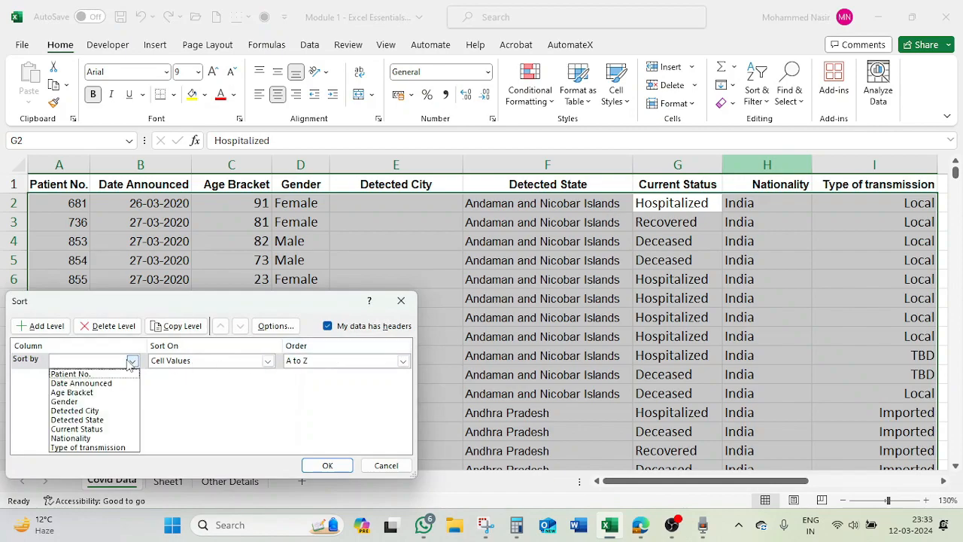
left_click(100, 419)
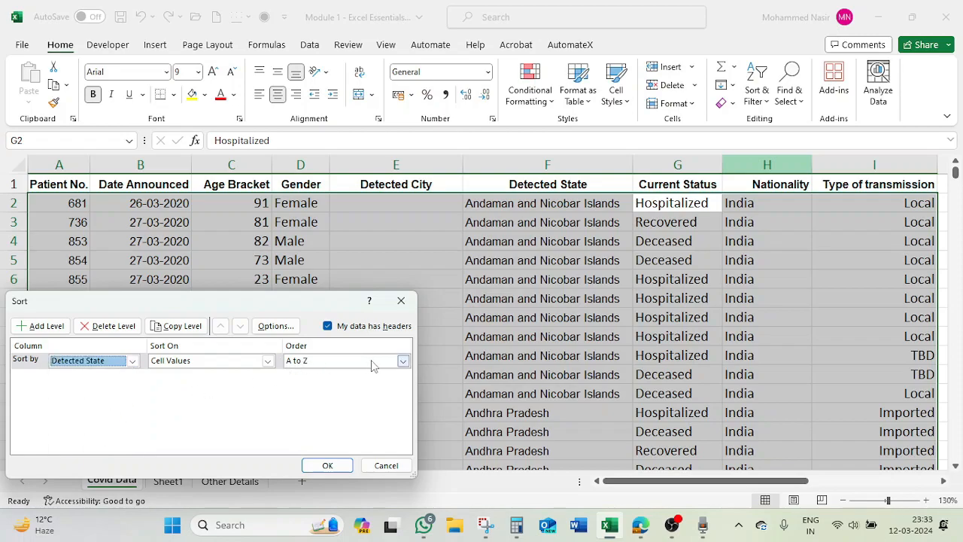
Add a second sort level on Age Bracket, ordered from largest to smallest.
left_click(43, 326)
left_click(133, 377)
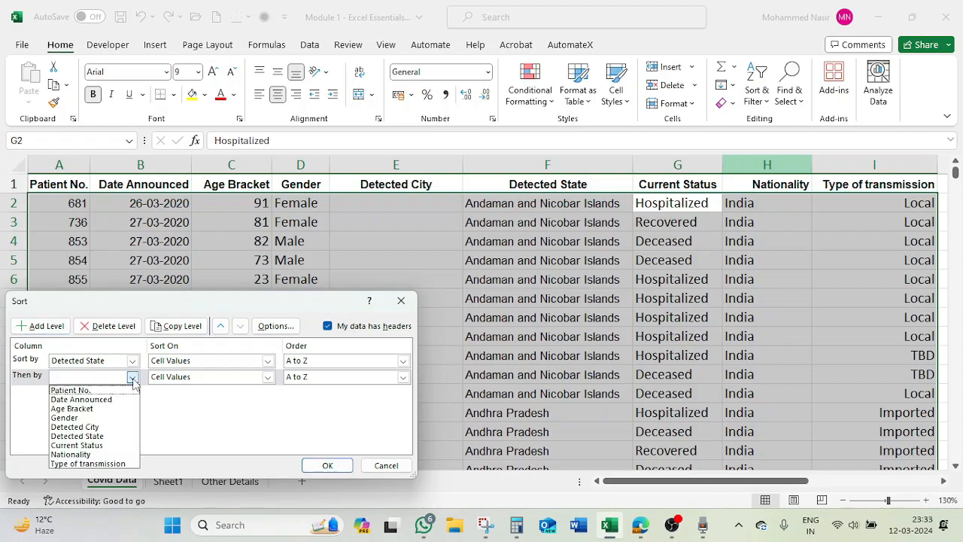
left_click(106, 408)
left_click(330, 379)
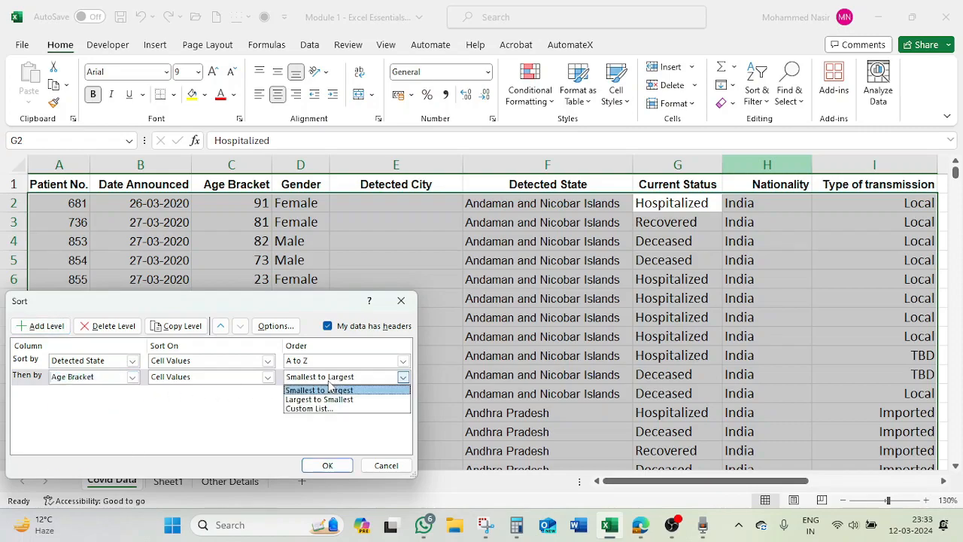
left_click(328, 399)
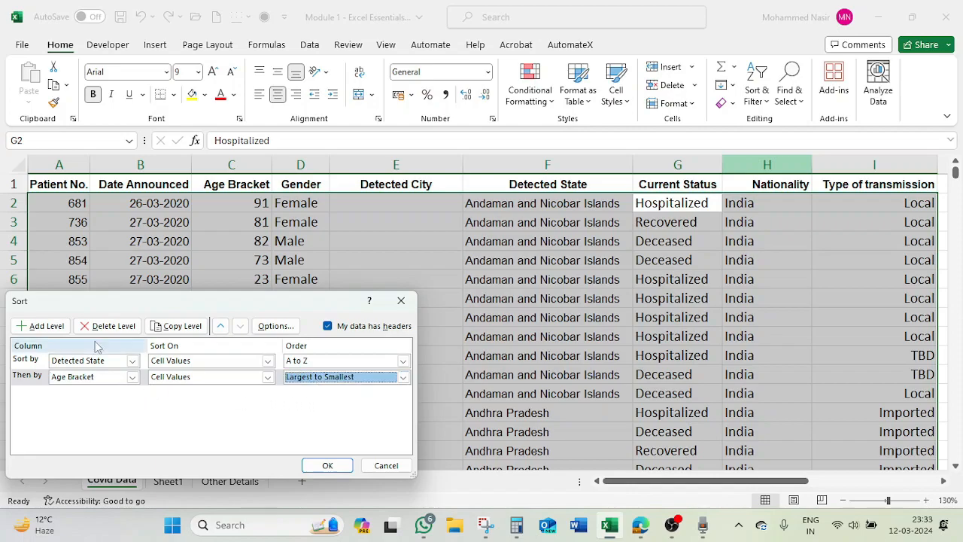
Add a third sort level on Date Announced, ordered from newest to oldest, and apply the custom sort.
left_click(42, 326)
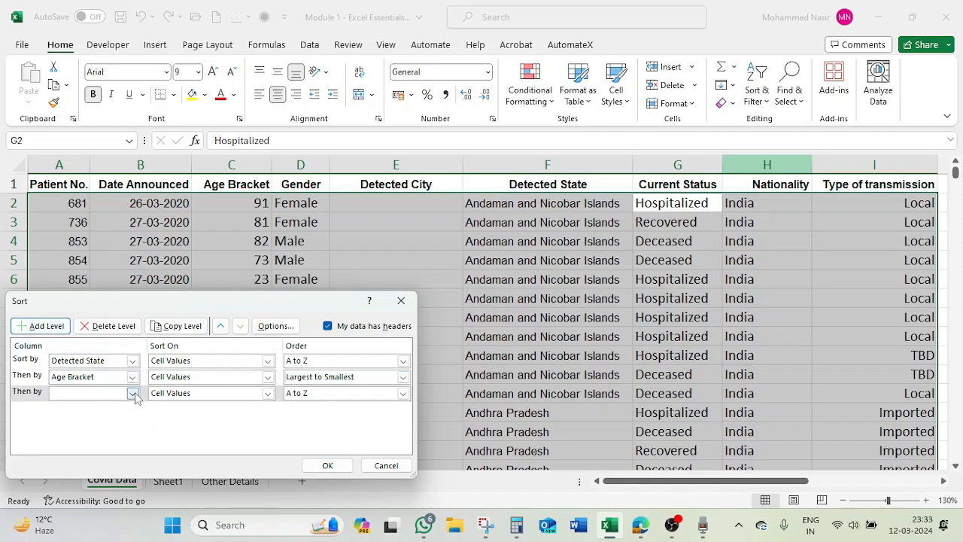
left_click(133, 394)
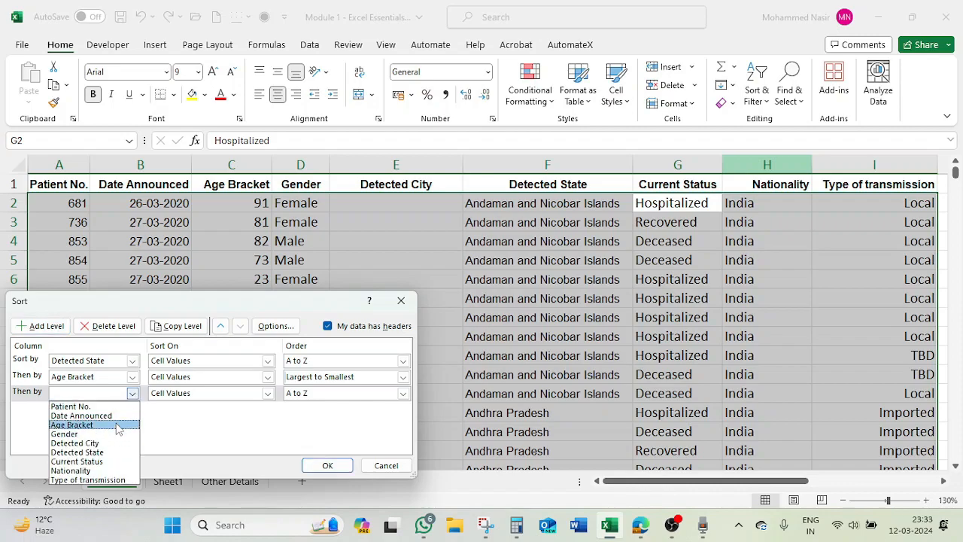
left_click(118, 416)
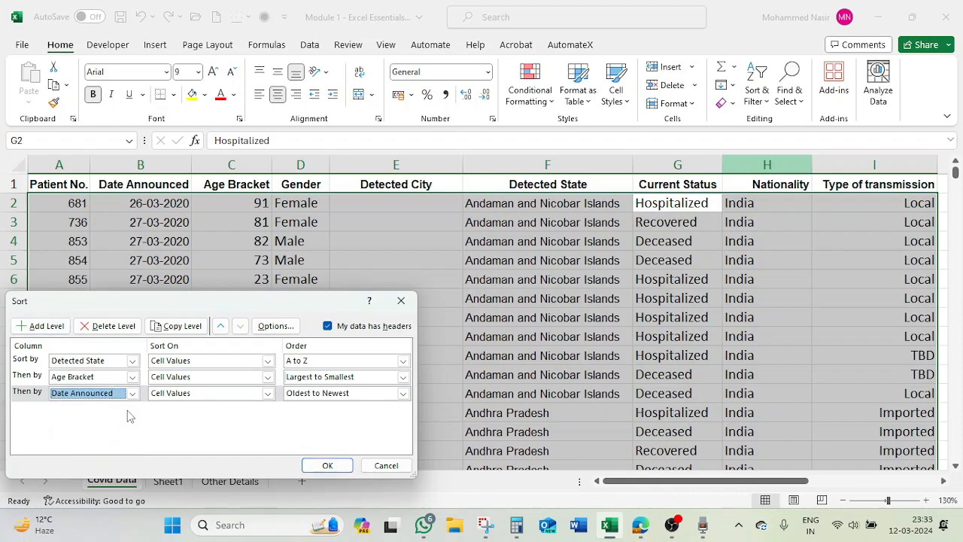
left_click(319, 399)
left_click(317, 415)
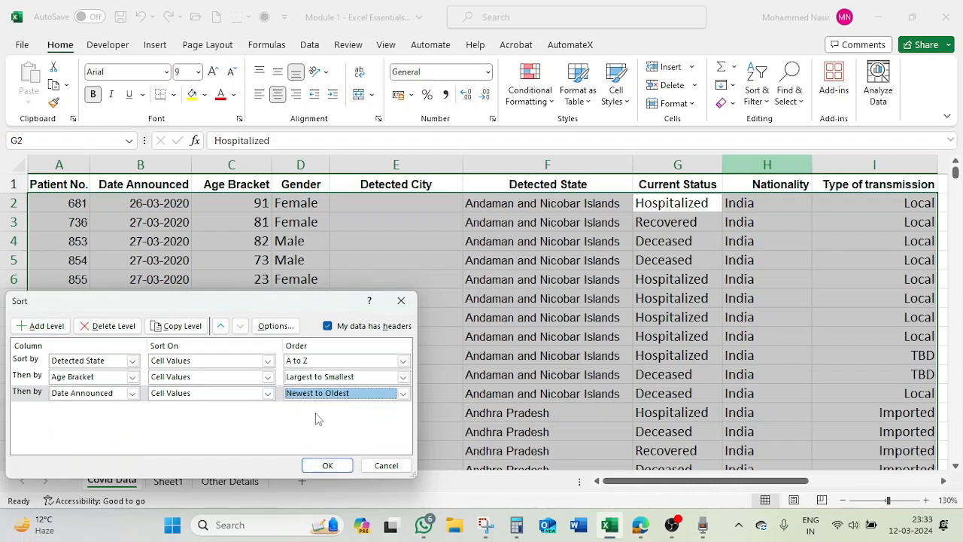
left_click(325, 465)
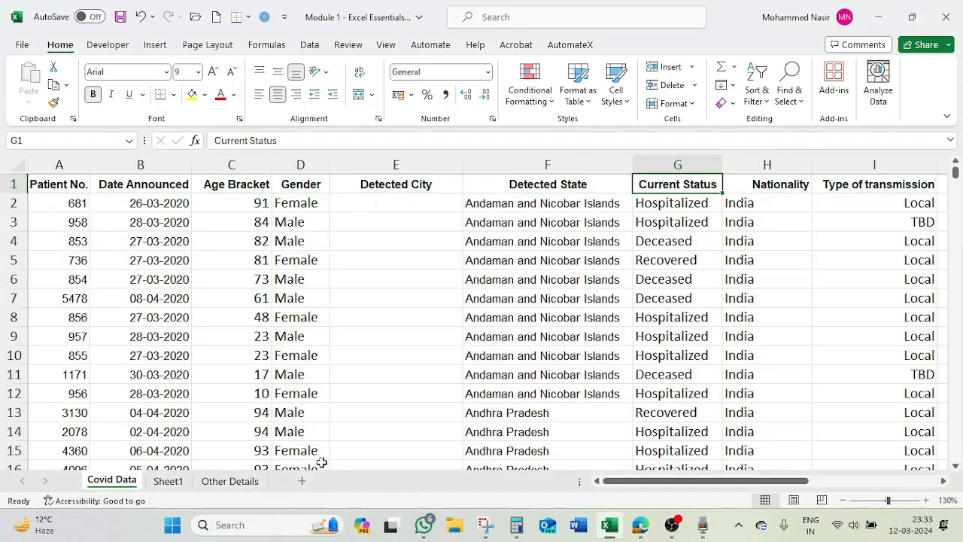
Examine how the Andaman and Nicobar Islands records are ordered by Detected State, Age Bracket and Date Announced.
left_click(528, 211)
left_click_drag(527, 215, 279, 393)
left_click_drag(256, 204, 254, 279)
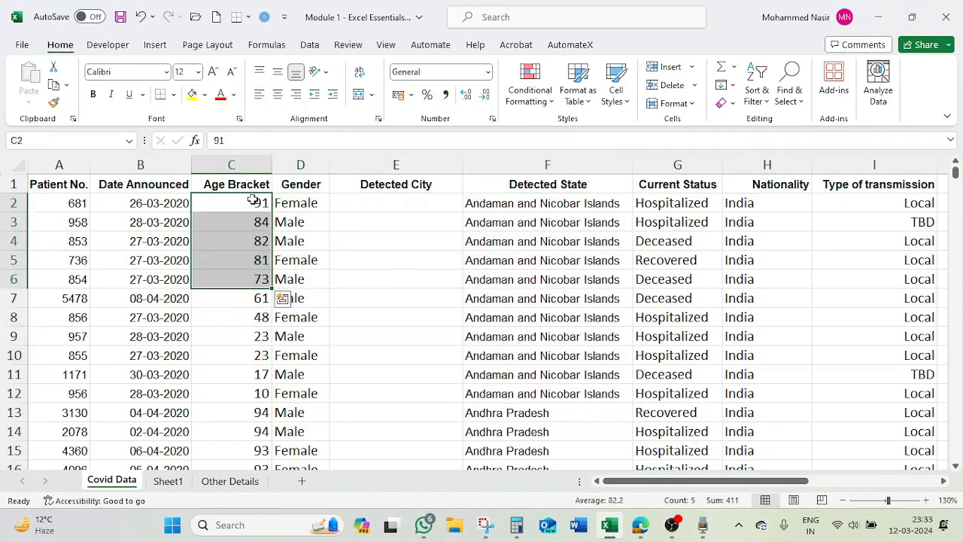
left_click(253, 200)
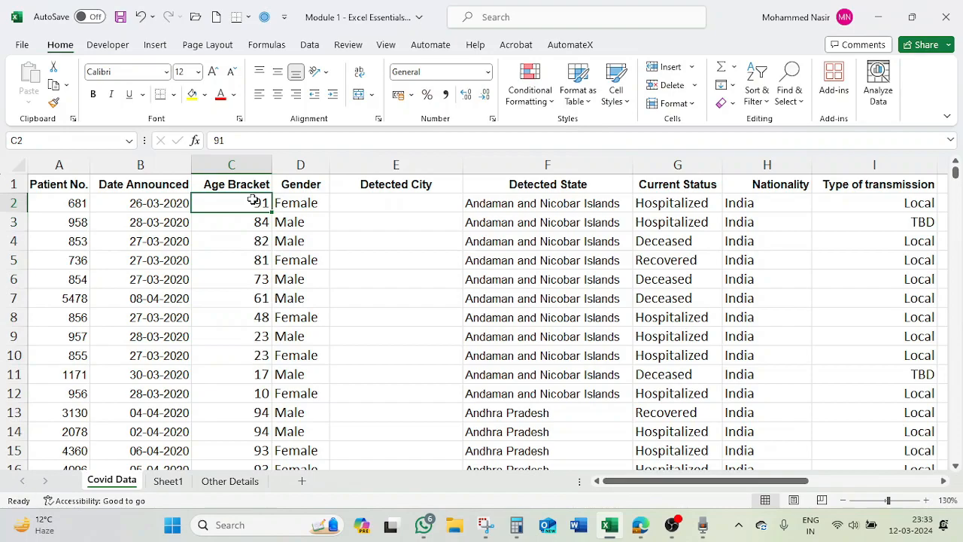
left_click(162, 206)
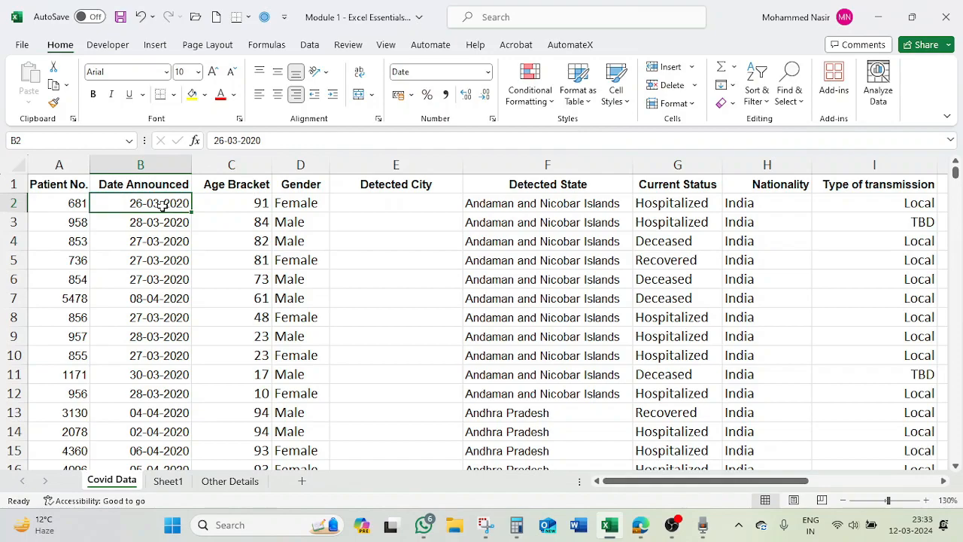
left_click(152, 244)
left_click(153, 260)
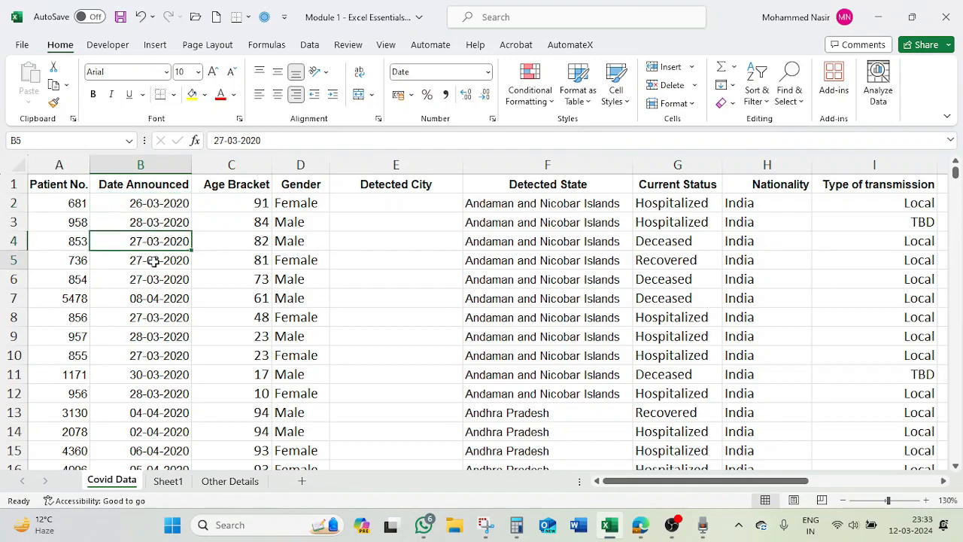
left_click(153, 277)
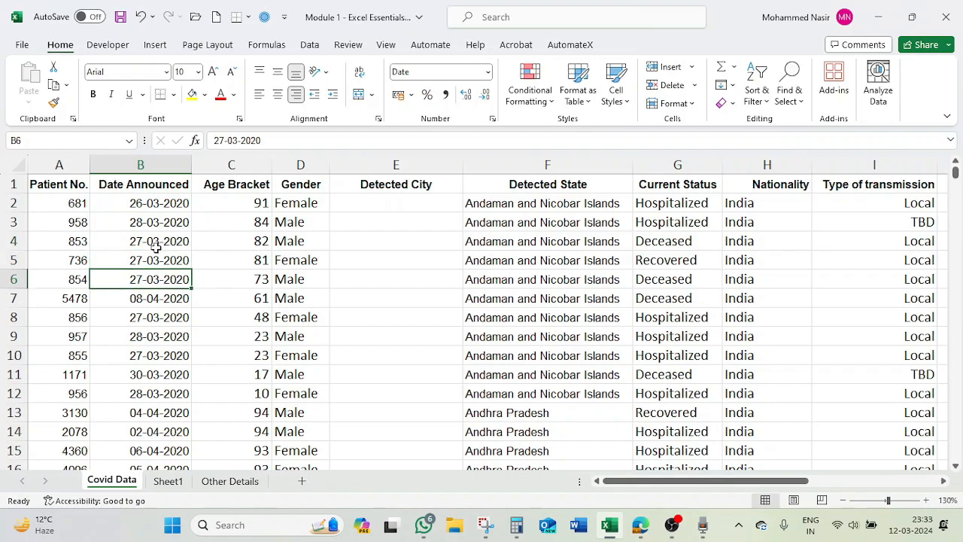
left_click(153, 224)
left_click(156, 244)
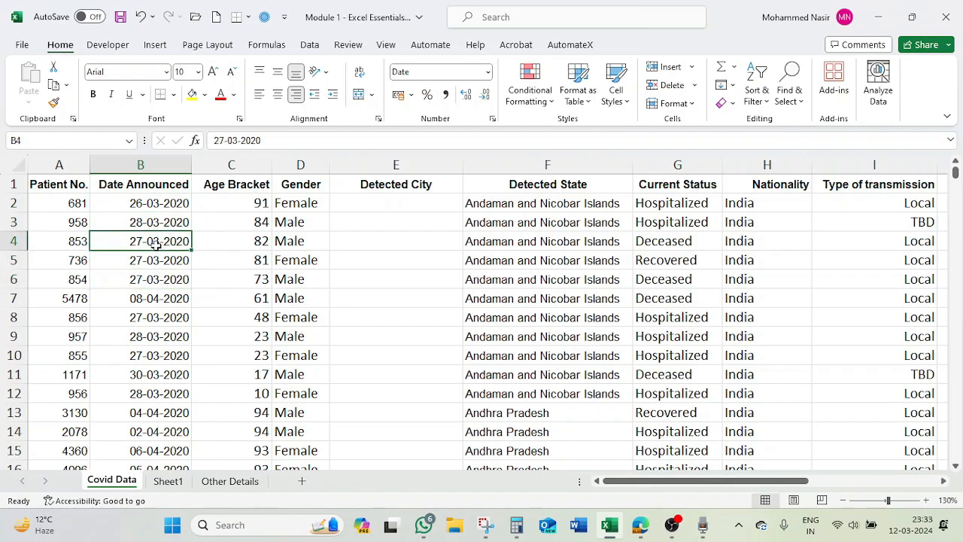
Examine the Andaman and Nicobar Islands rows and compare the announcement dates of the two records with age 23.
left_click(256, 223)
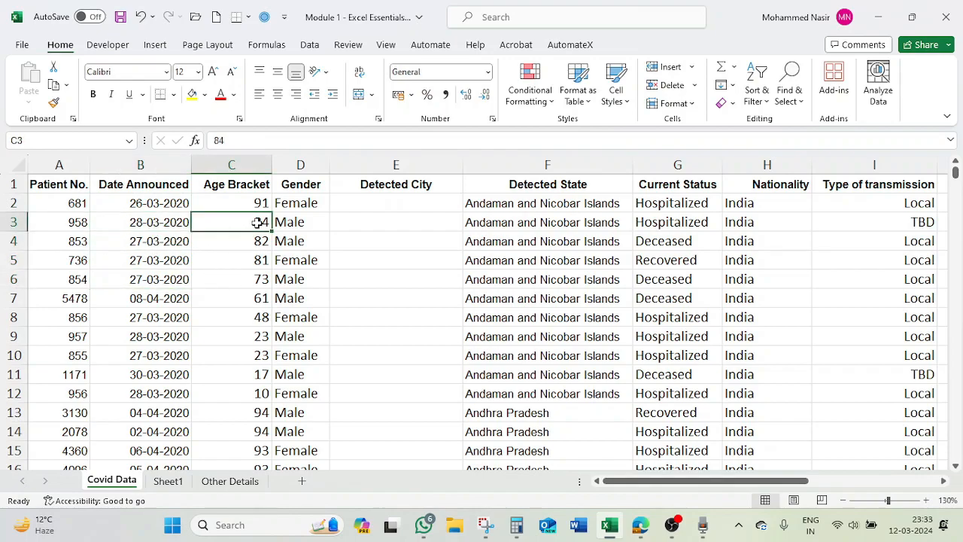
left_click(526, 203)
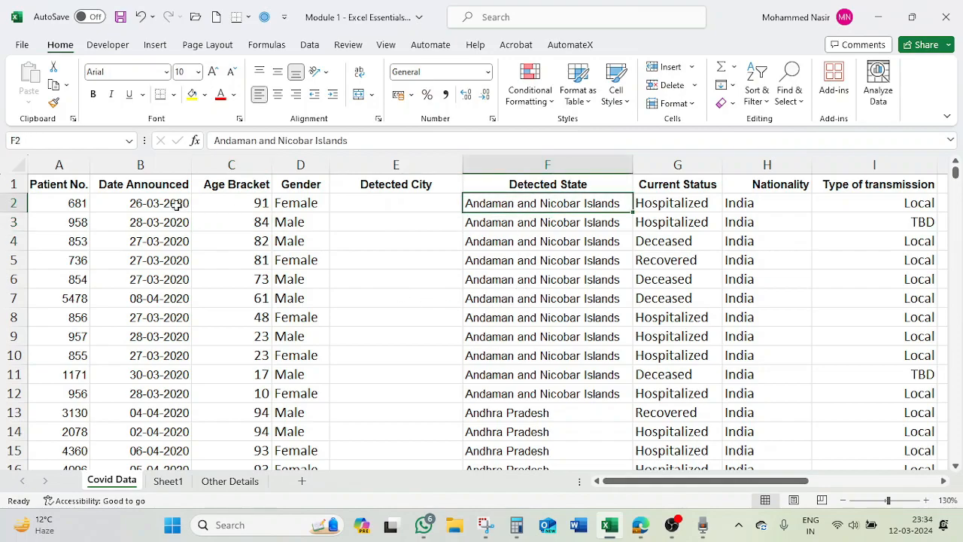
left_click_drag(80, 201, 597, 393)
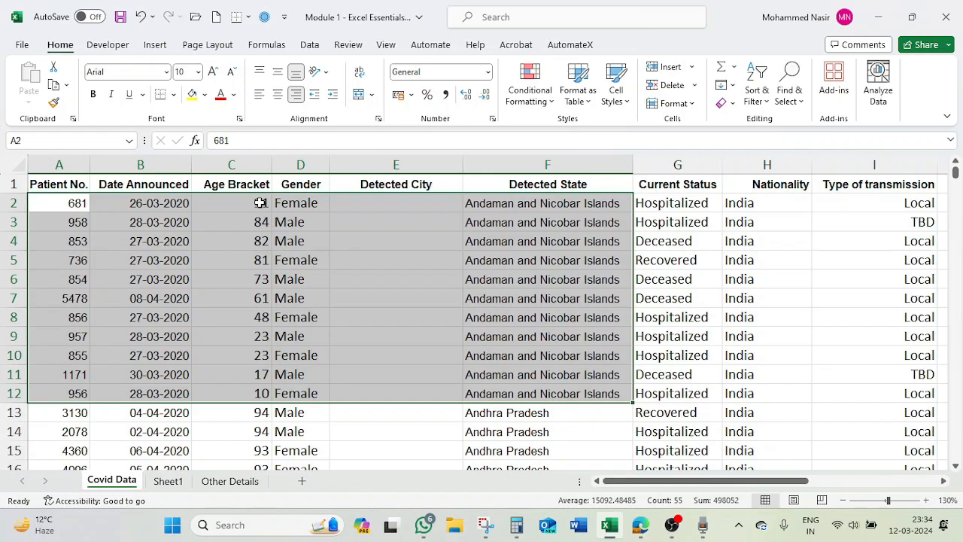
left_click(257, 336)
left_click(255, 355)
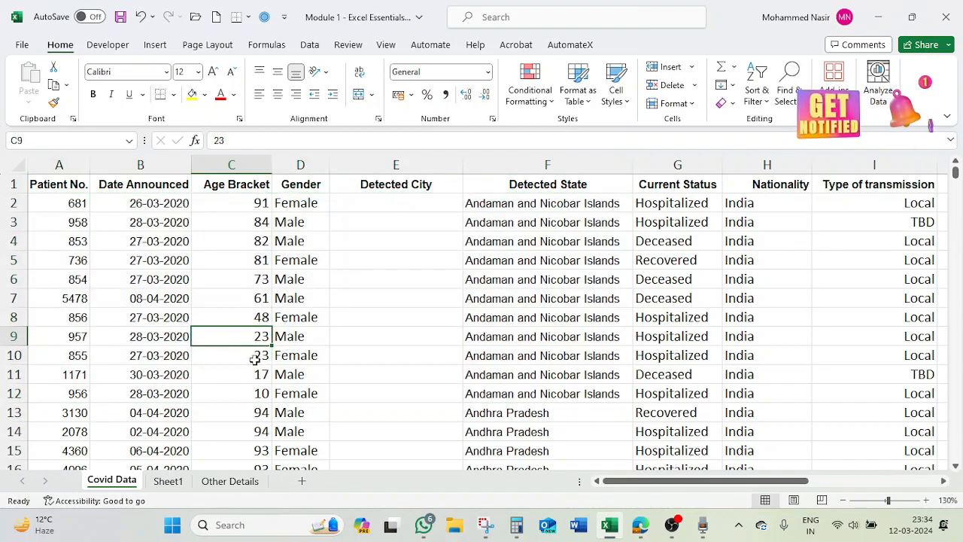
left_click(254, 336)
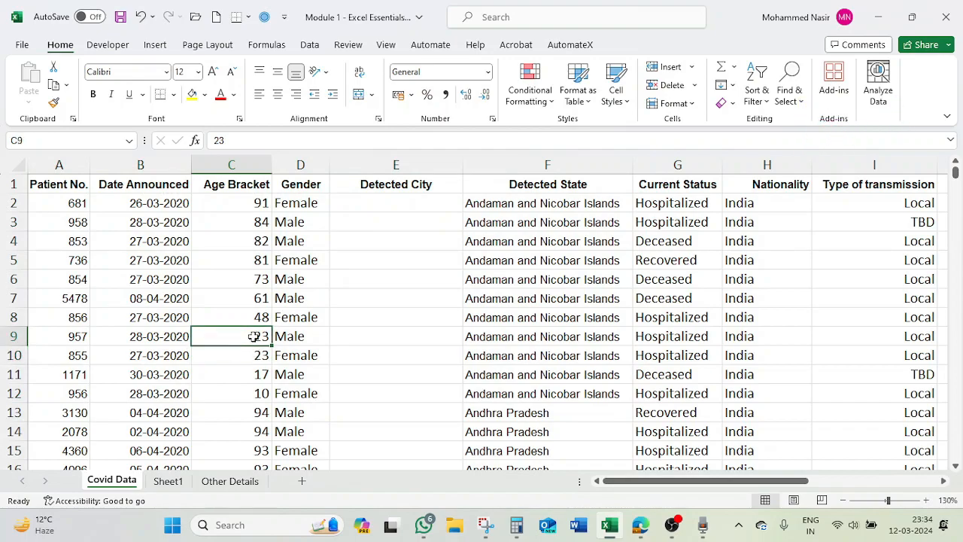
left_click(180, 359)
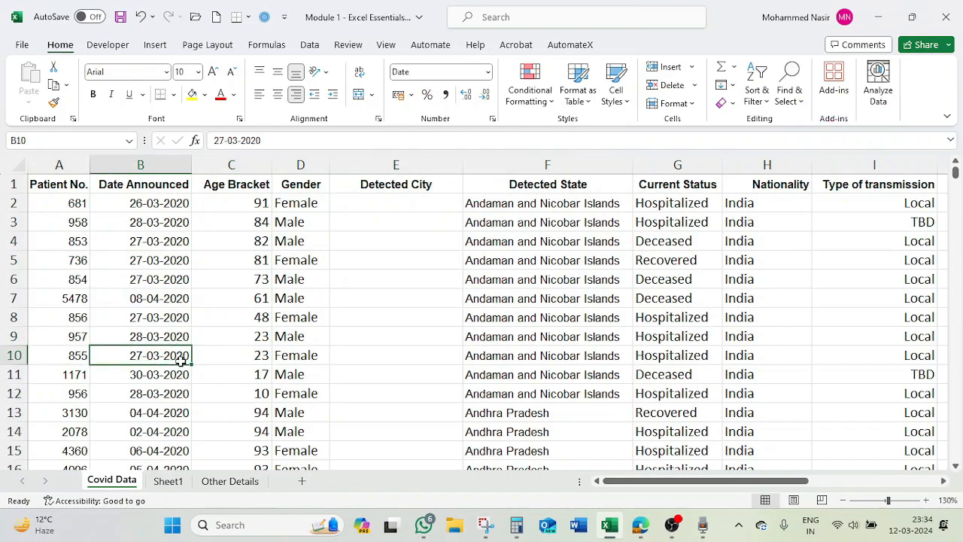
left_click(155, 336)
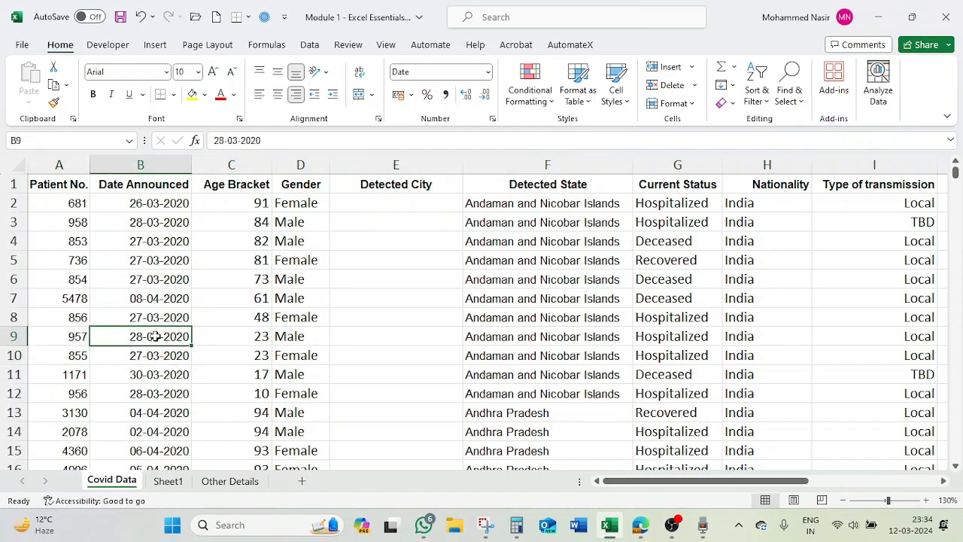
left_click(153, 357)
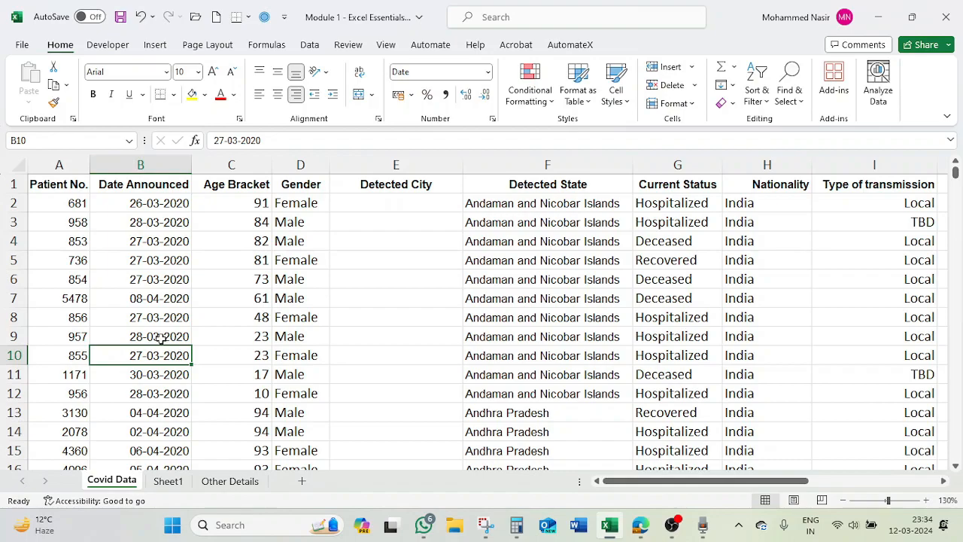
left_click(262, 335)
left_click(260, 361)
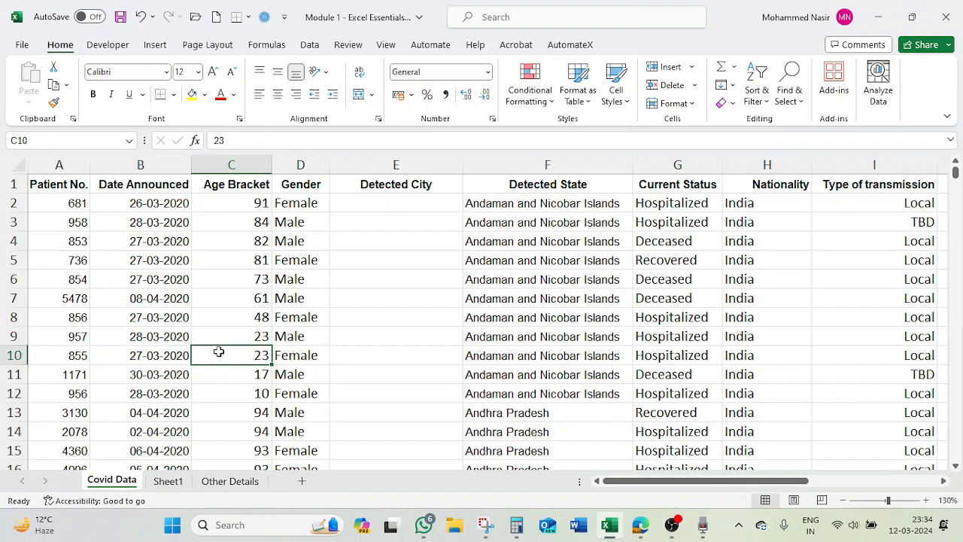
left_click(154, 336)
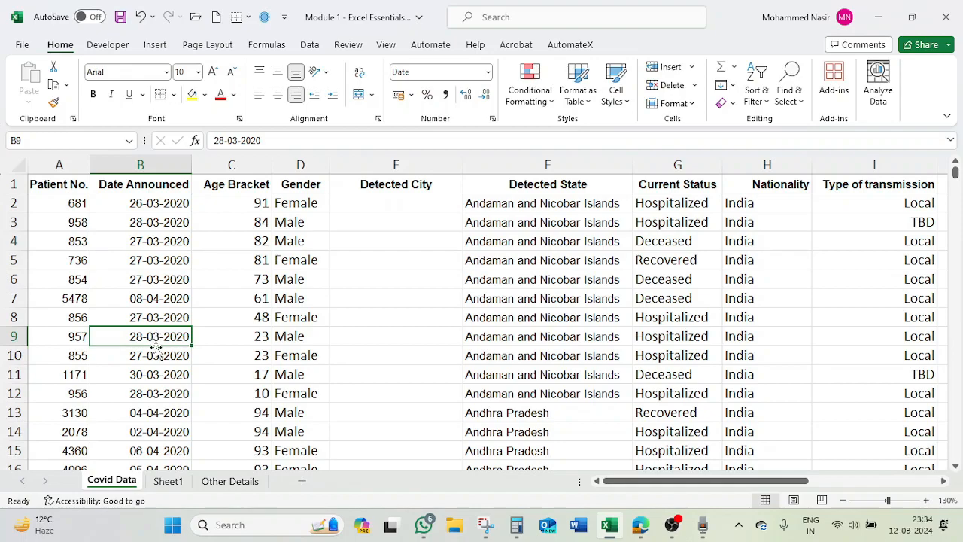
left_click(152, 358)
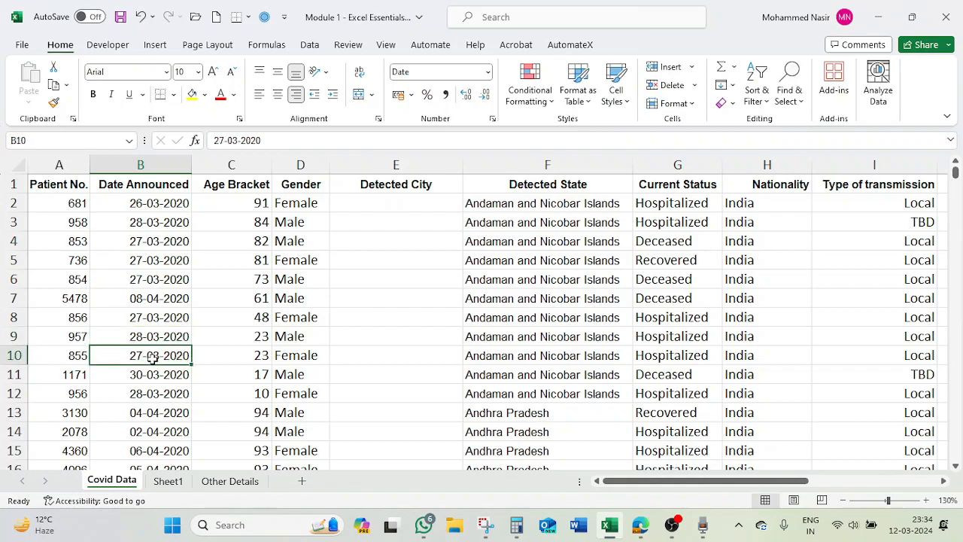
Change the Date Announced level of the custom sort to Oldest to Newest, apply it and check the two age 23 records.
left_click(756, 82)
left_click(795, 162)
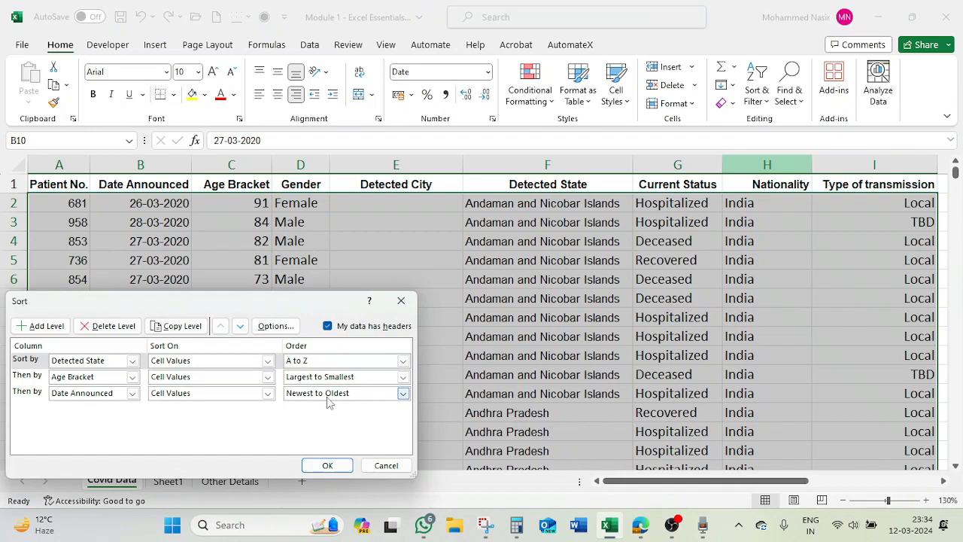
left_click(403, 393)
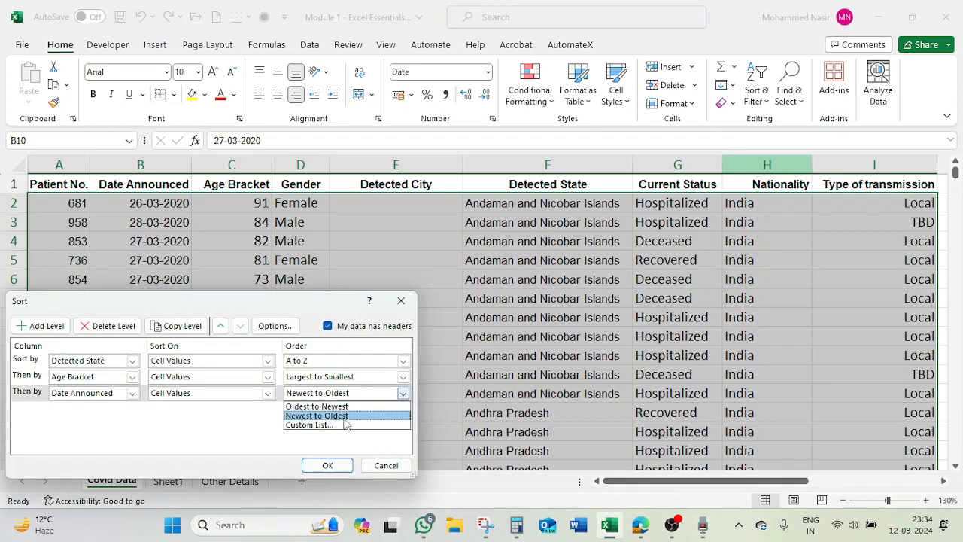
left_click(342, 416)
left_click(327, 465)
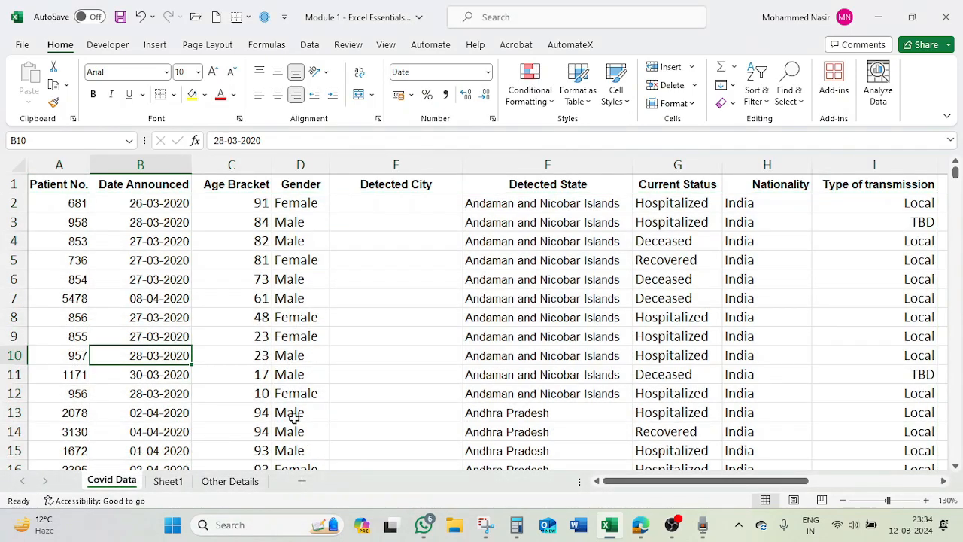
left_click(161, 336)
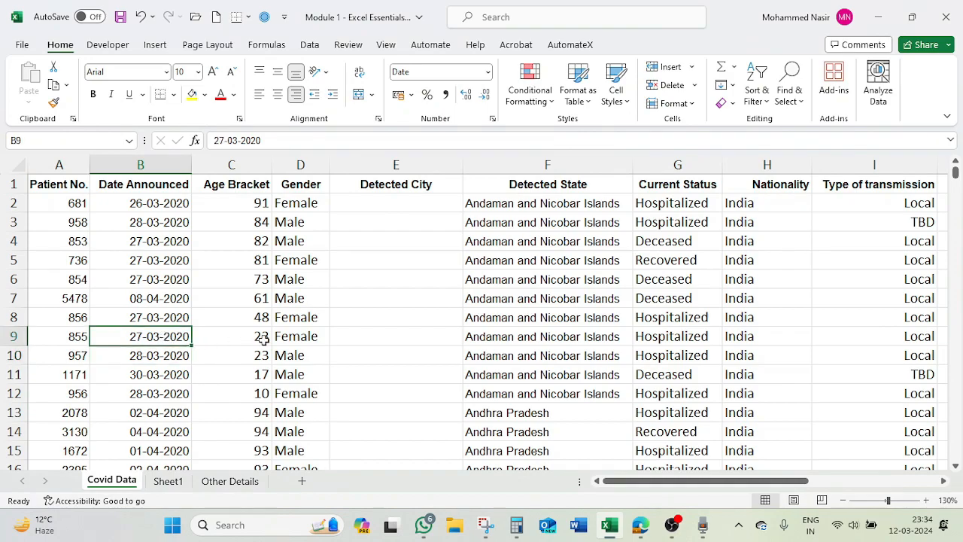
left_click(154, 358)
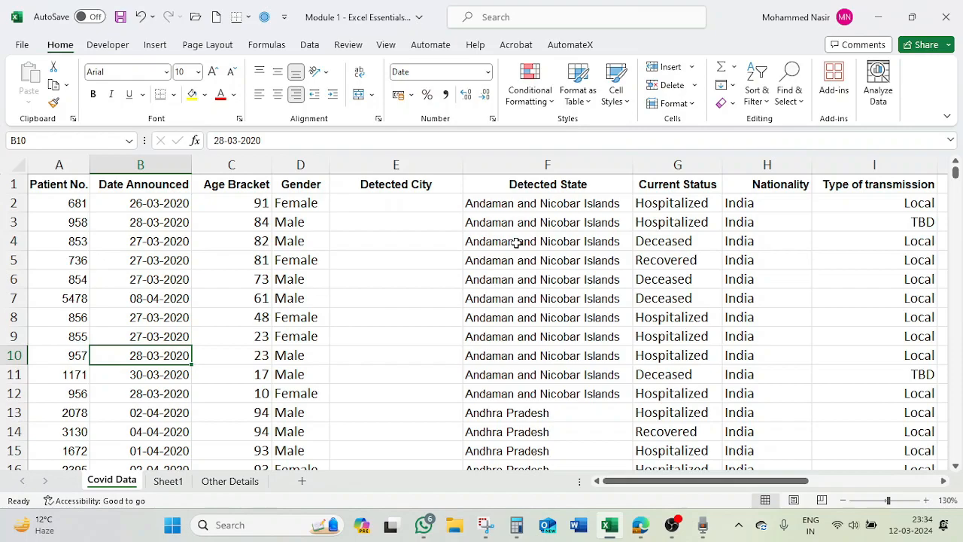
Delete the Detected State, Age Bracket and Date Announced levels from the custom sort, confirm, and return to cell A1.
left_click(79, 185)
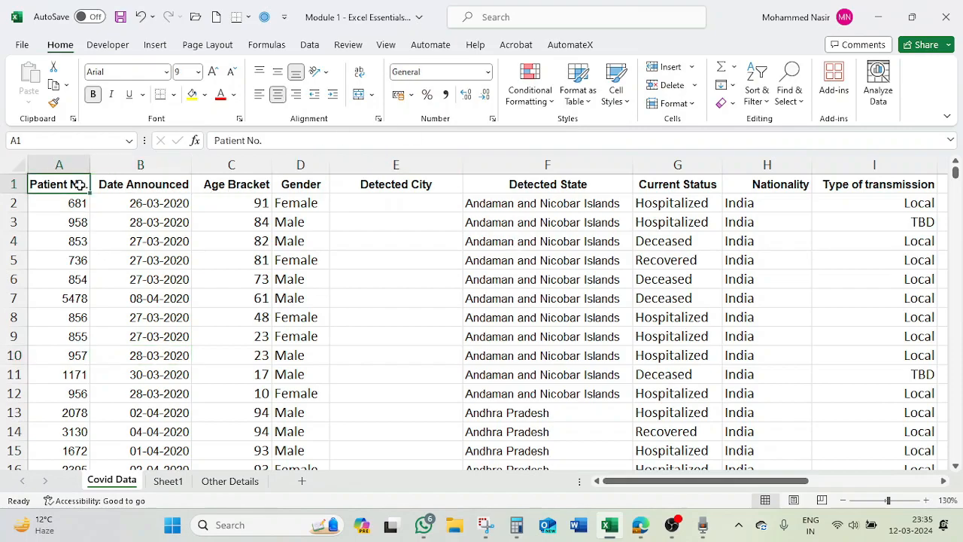
left_click(756, 94)
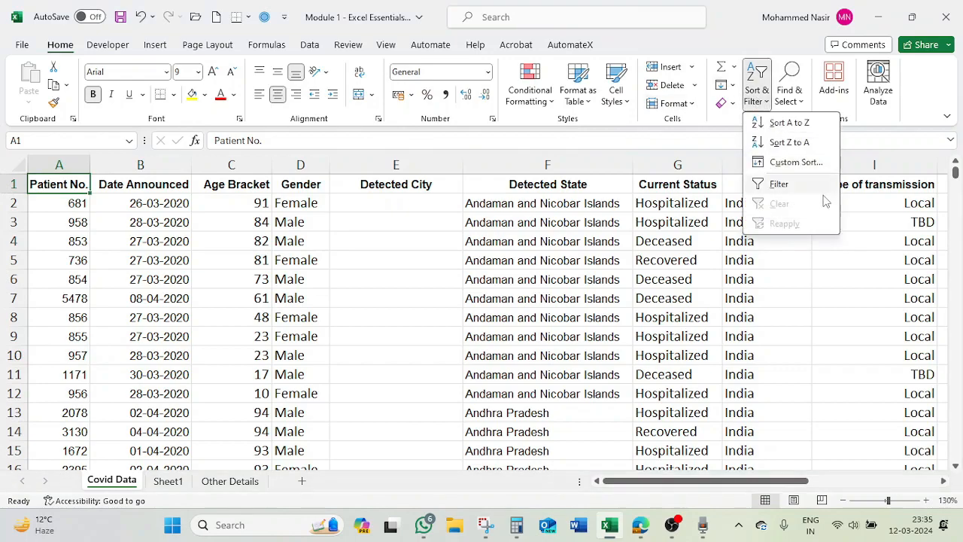
left_click(793, 163)
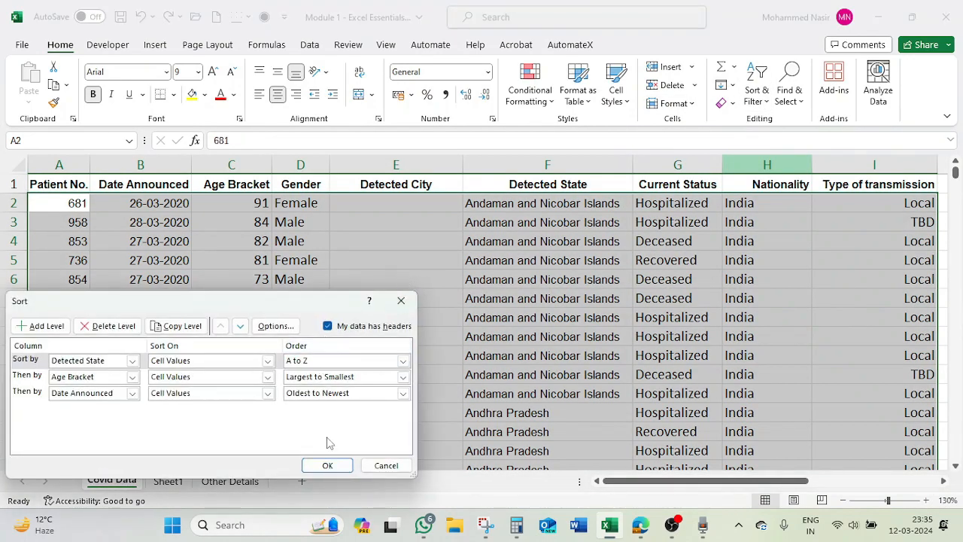
left_click(102, 330)
left_click(102, 331)
left_click(102, 330)
left_click(327, 465)
key("ctrl+Home")
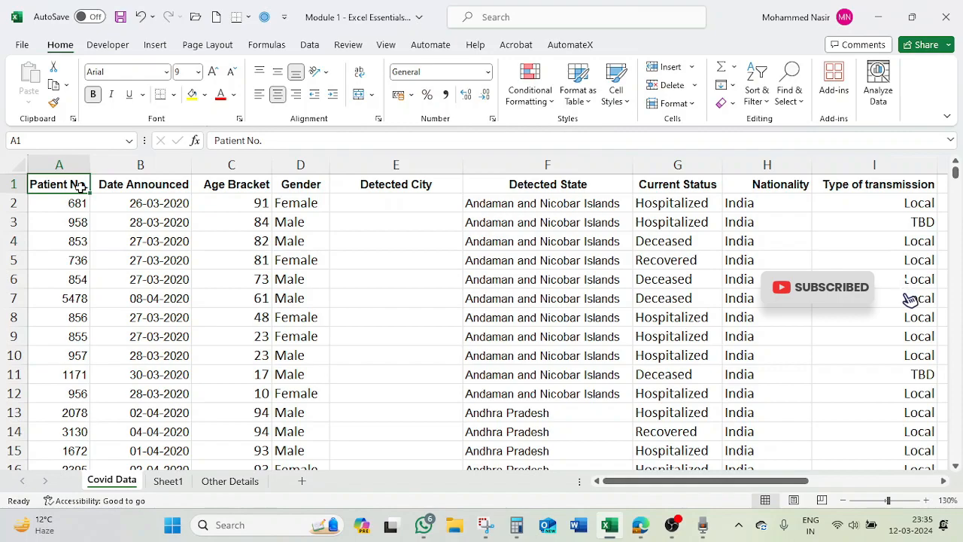
Turn on filters for the table headers and sort Patient No. from smallest to largest.
left_click(756, 88)
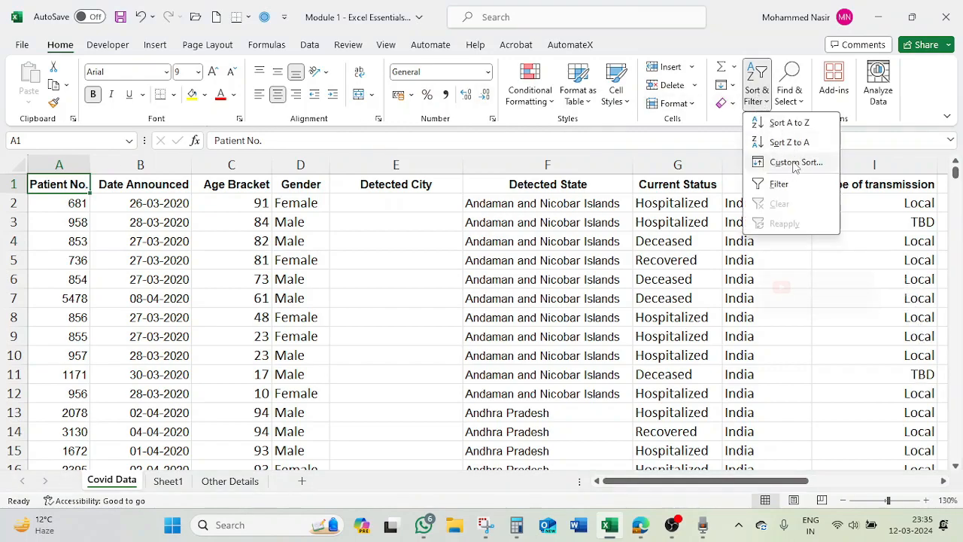
left_click(779, 184)
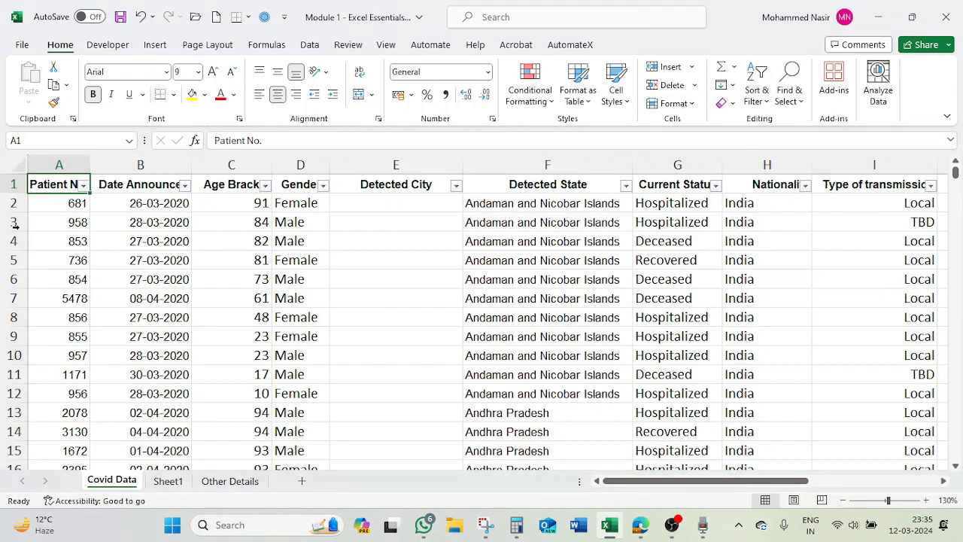
left_click(83, 185)
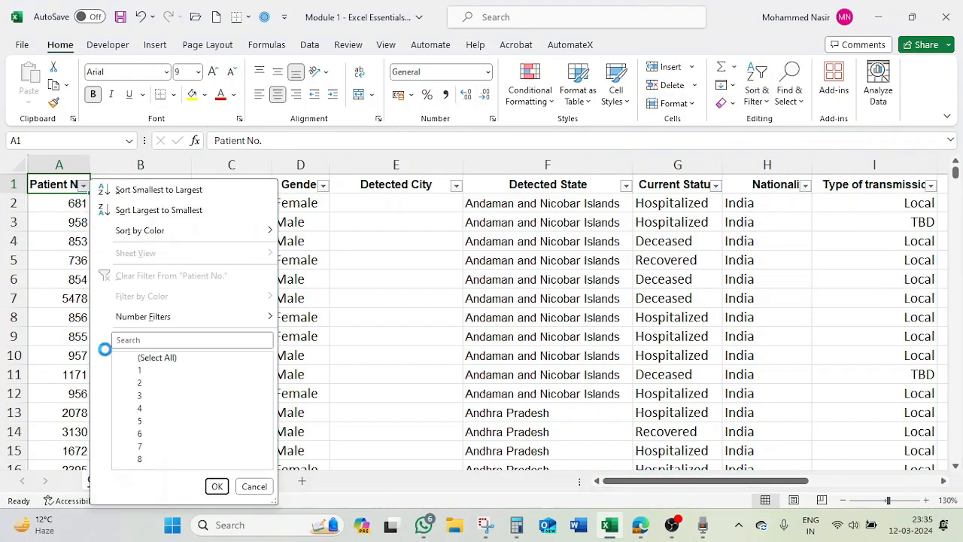
left_click(158, 191)
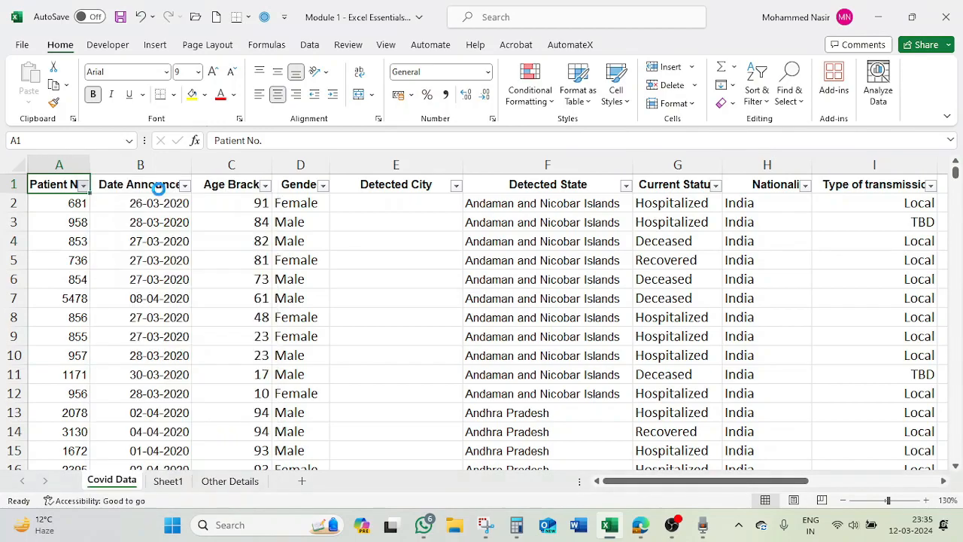